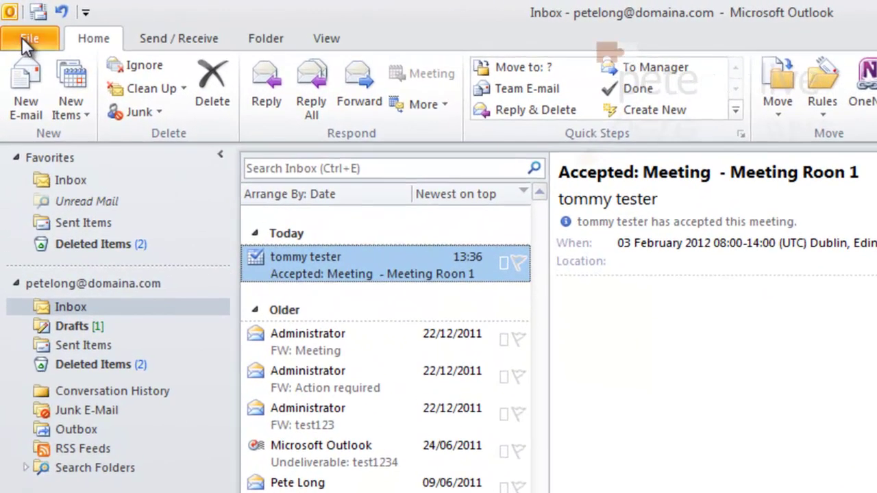
Check the Office product and version information, then return to the Inbox.
click(31, 36)
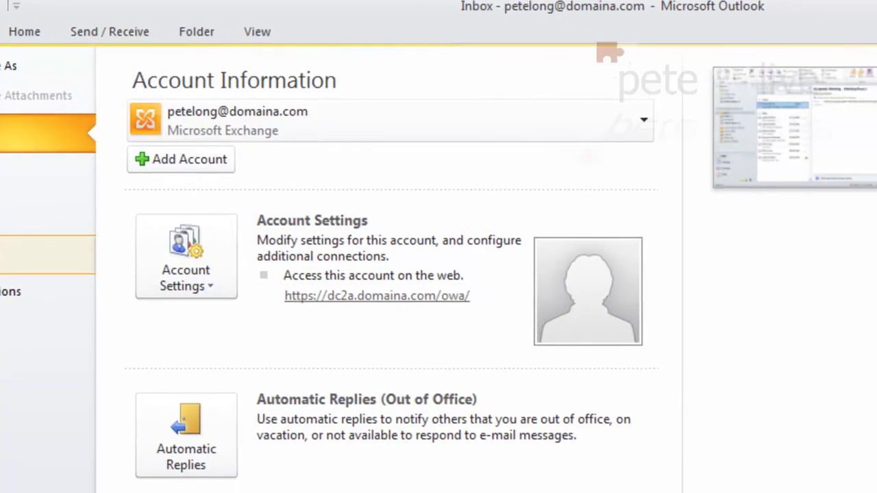
click(48, 255)
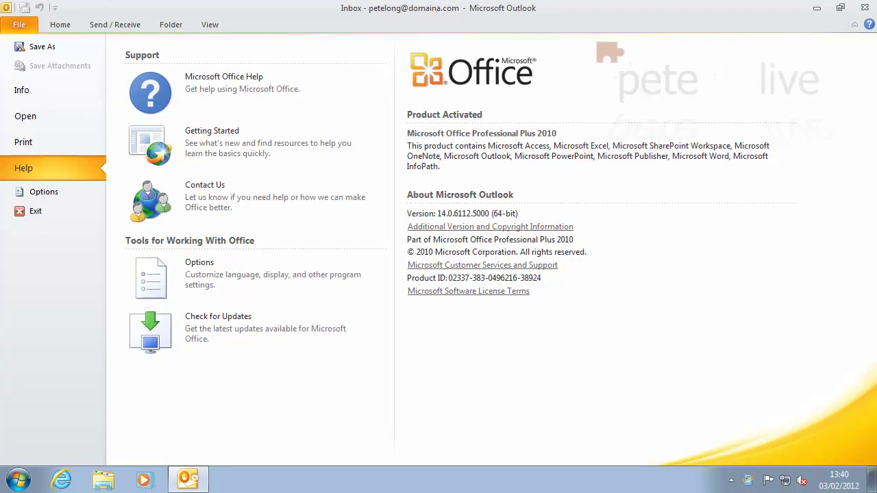
click(58, 28)
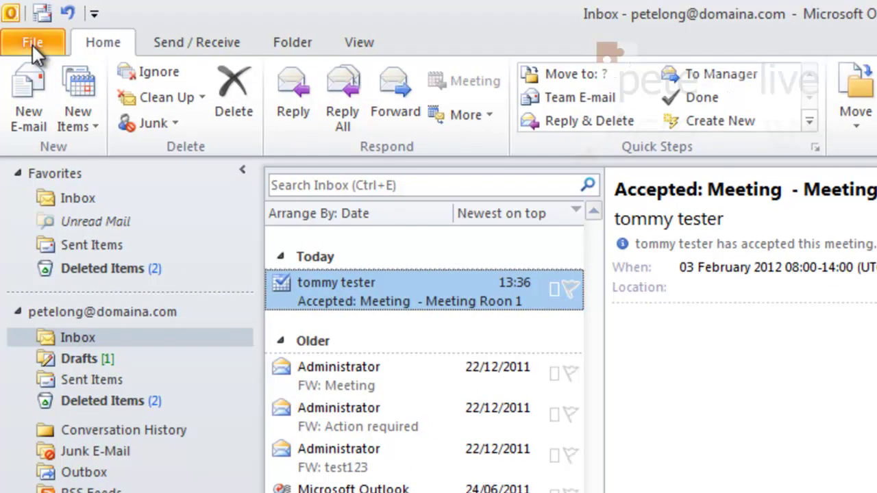
Add the test user from the global address list as a delegate through Delegate Access.
click(31, 43)
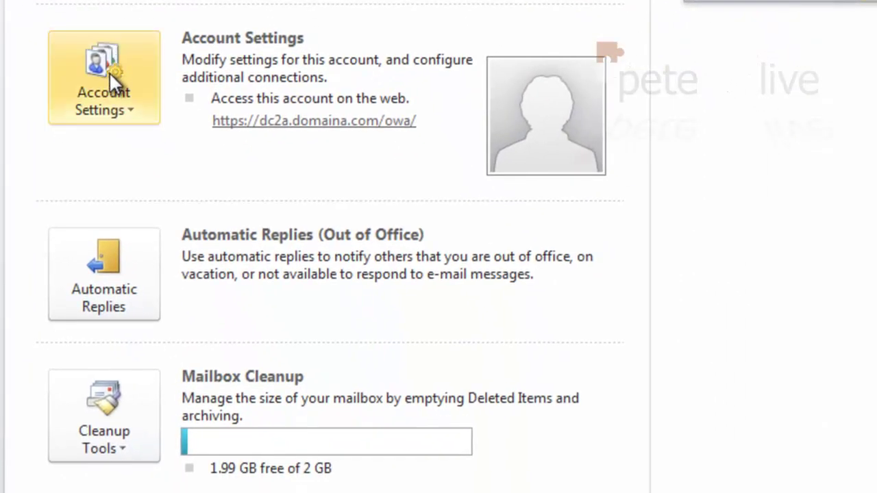
click(109, 75)
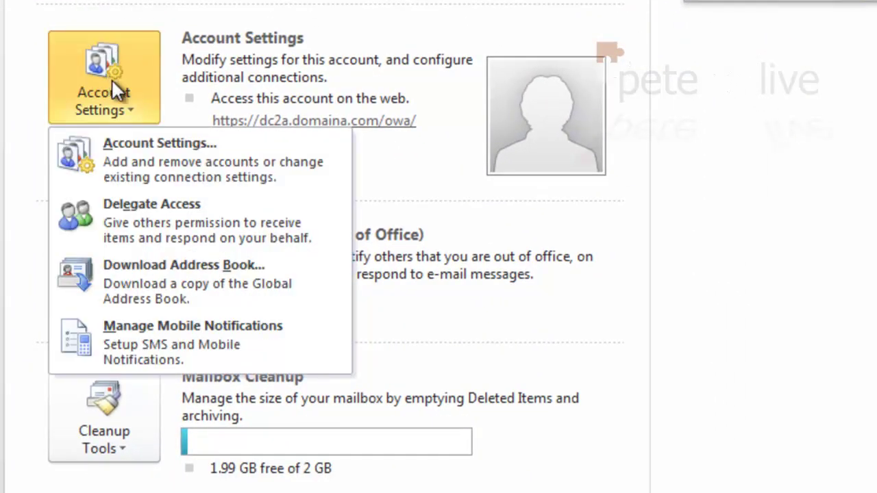
click(169, 209)
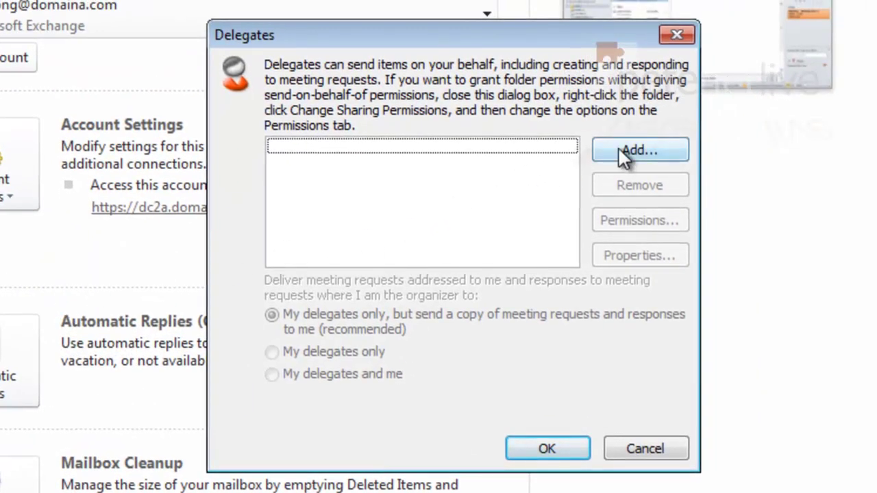
click(620, 150)
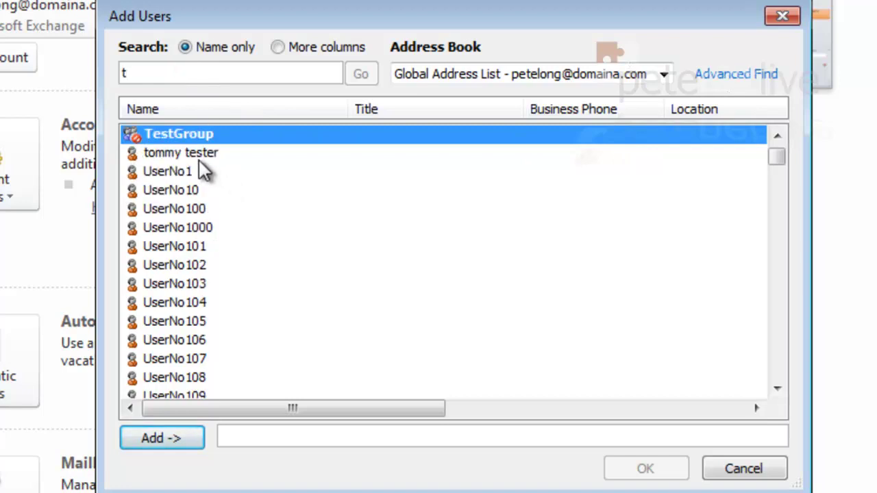
click(196, 156)
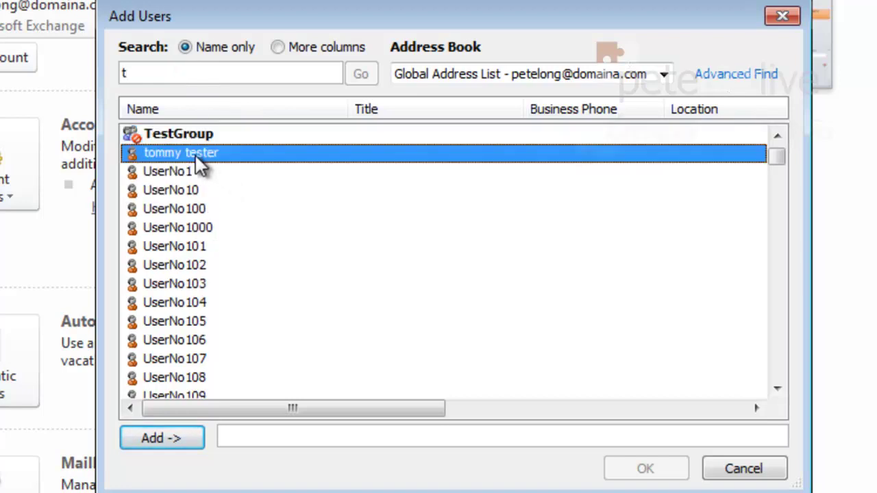
click(160, 433)
click(624, 468)
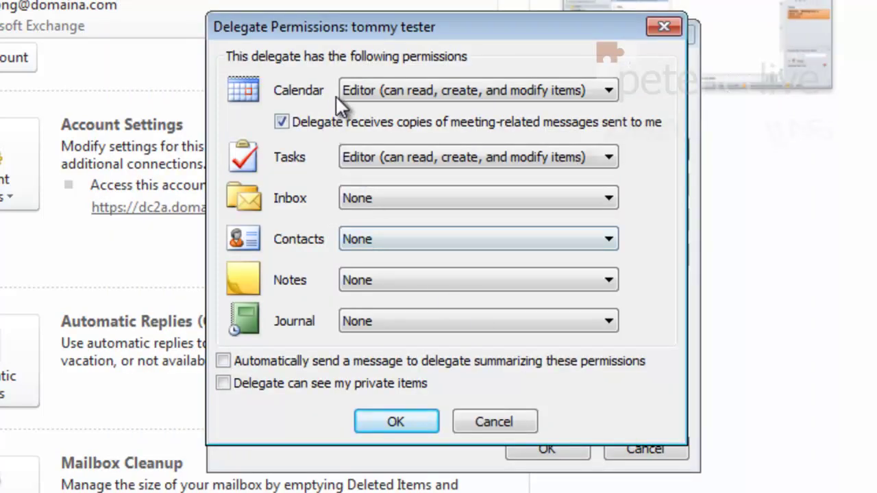
Turn off meeting-message copies and set Calendar to Editor after trying Reviewer and Author.
click(283, 120)
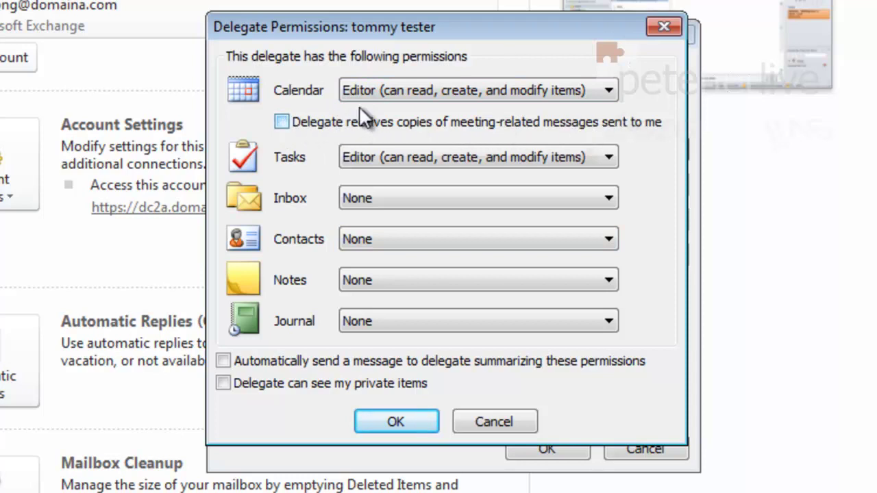
click(436, 89)
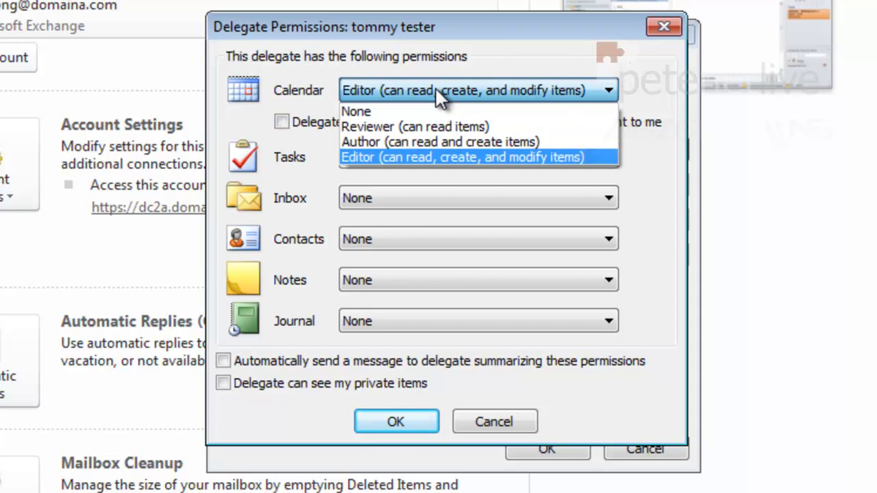
click(430, 124)
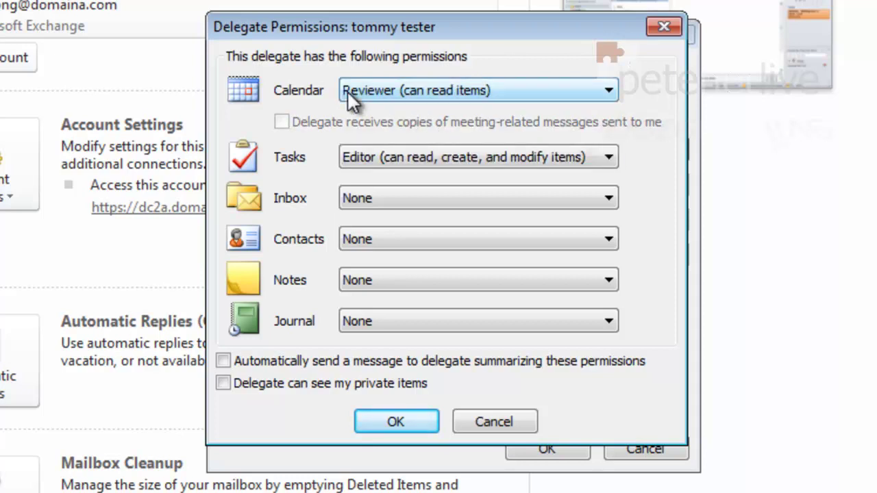
click(453, 92)
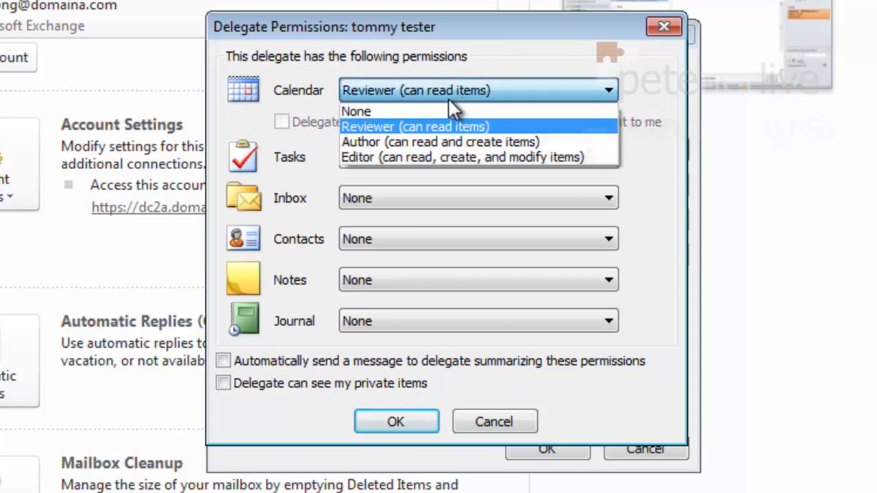
click(372, 142)
click(498, 82)
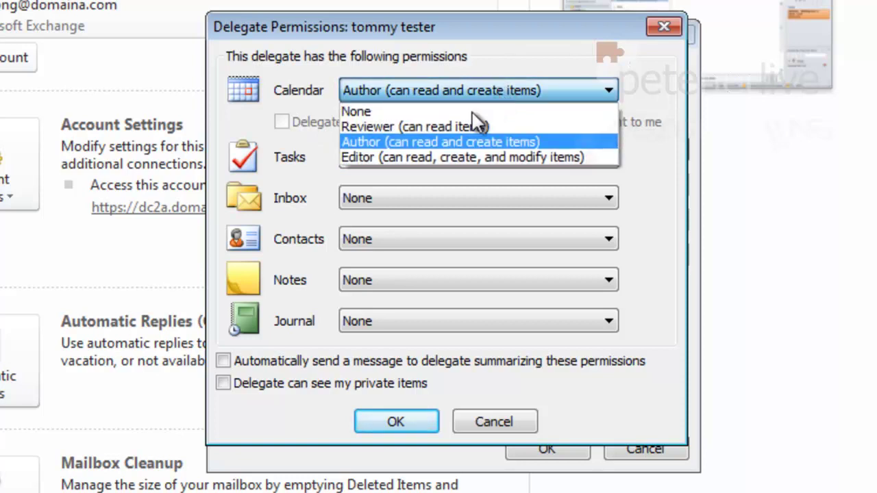
click(388, 153)
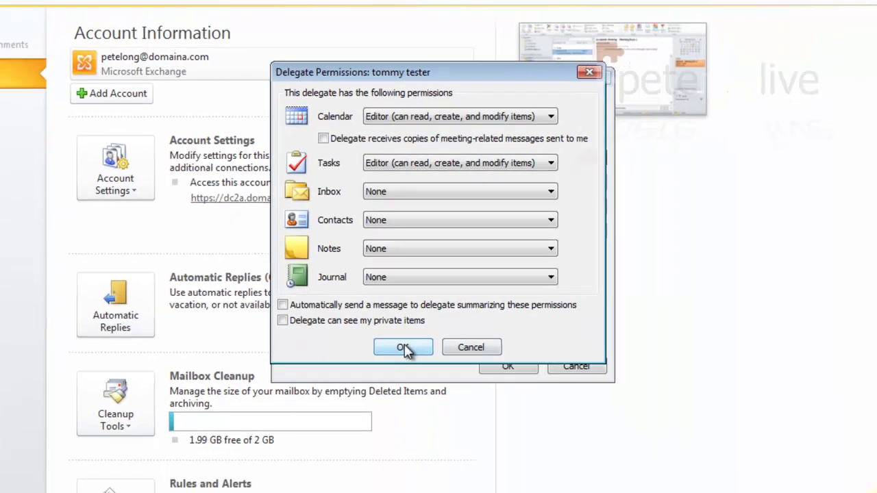
Save the delegate's Editor permissions, close the Delegates list and go back to the Inbox.
click(405, 420)
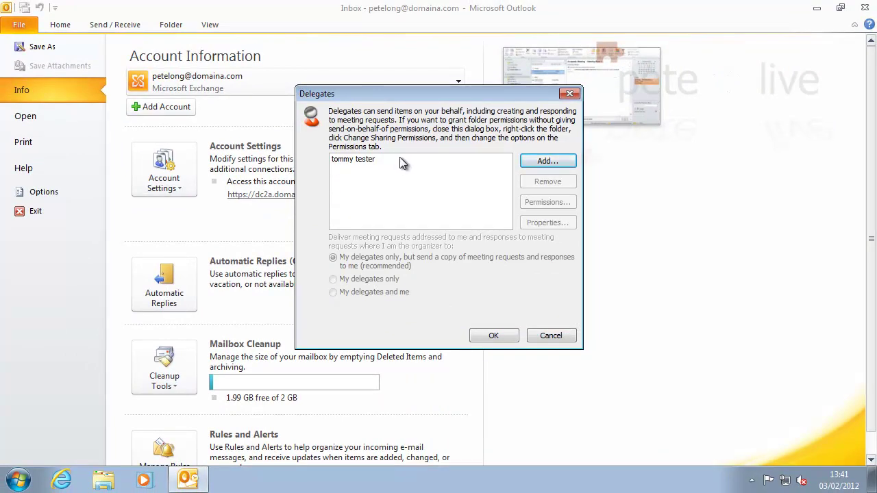
click(493, 335)
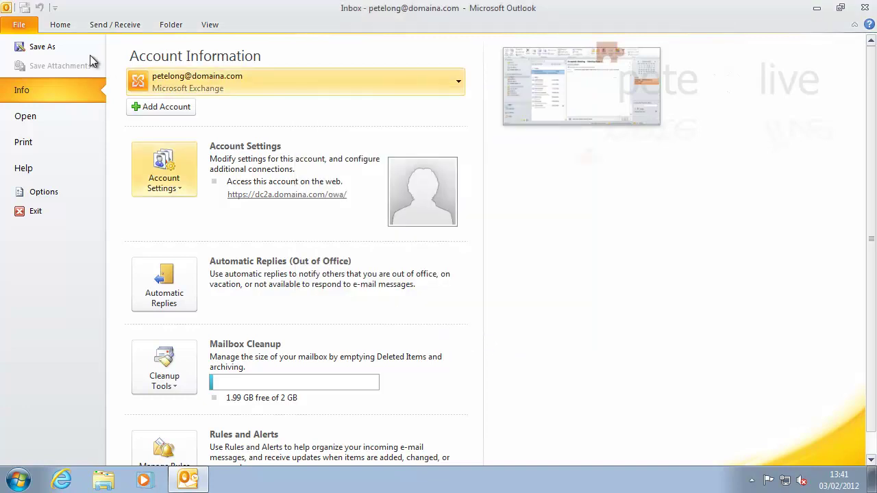
click(60, 26)
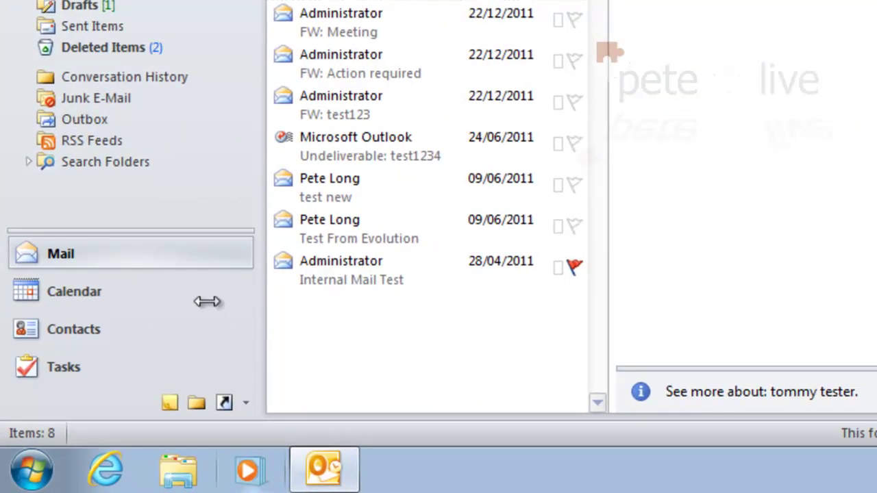
In the calendar week view, start a sharing invitation with Full details after trying Limited details.
click(73, 292)
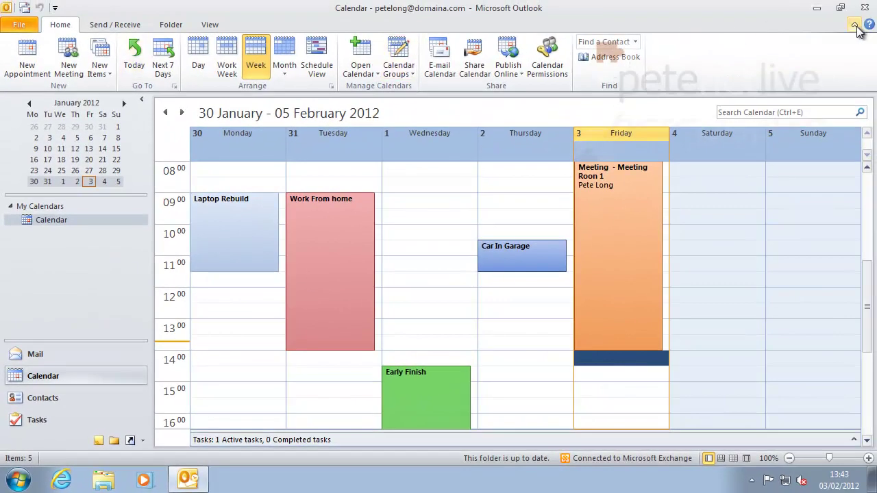
click(855, 25)
click(855, 25)
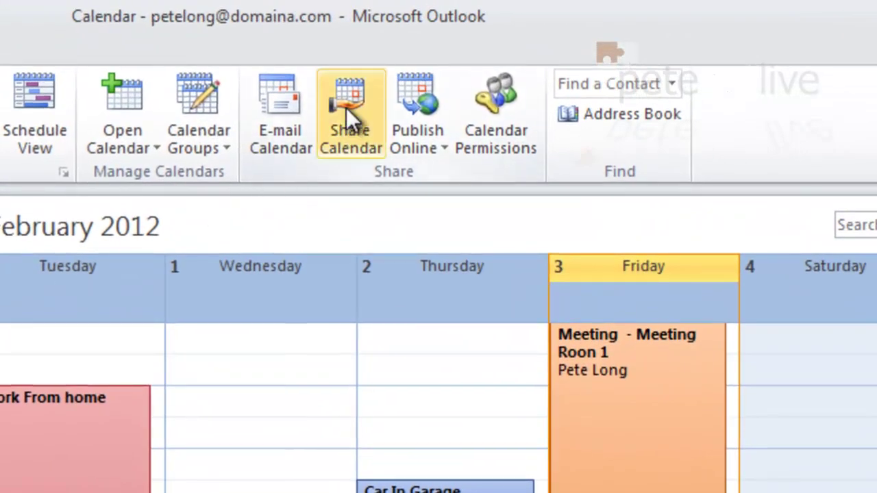
click(346, 108)
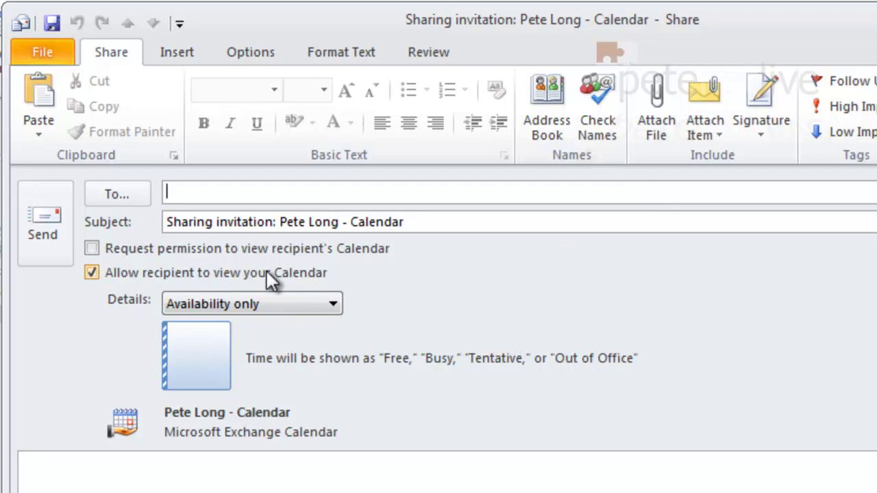
click(259, 306)
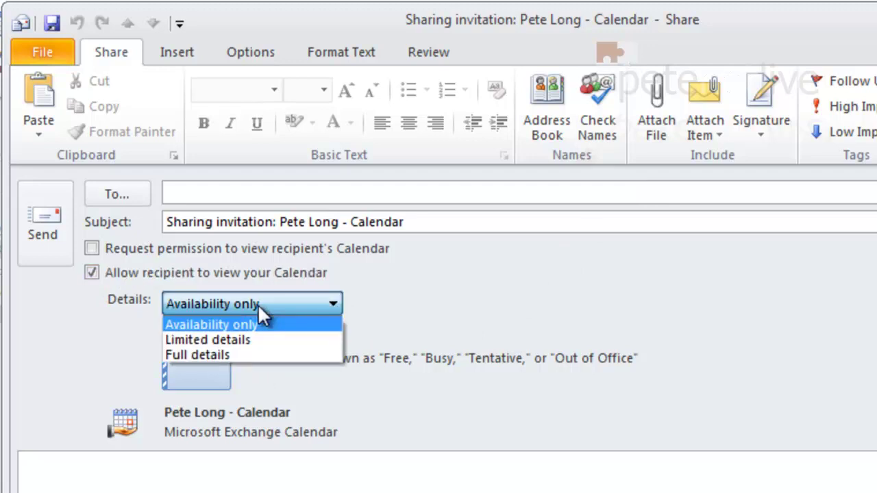
click(259, 304)
click(259, 305)
click(267, 341)
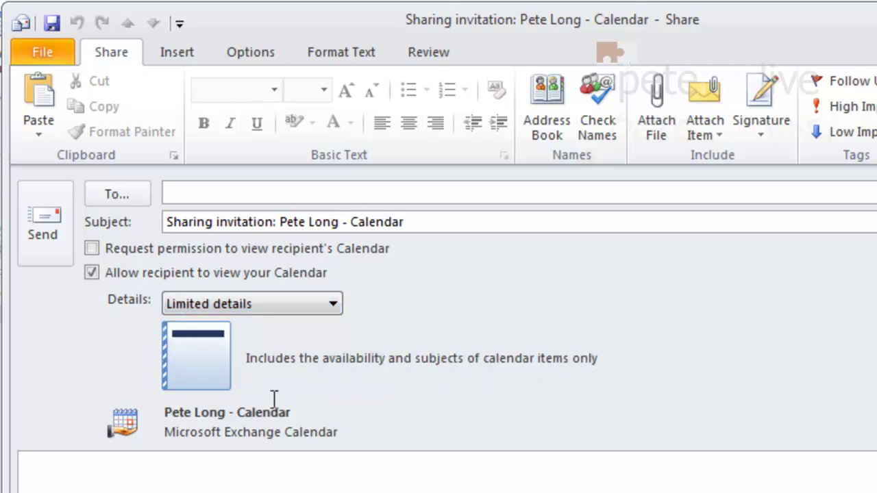
click(254, 303)
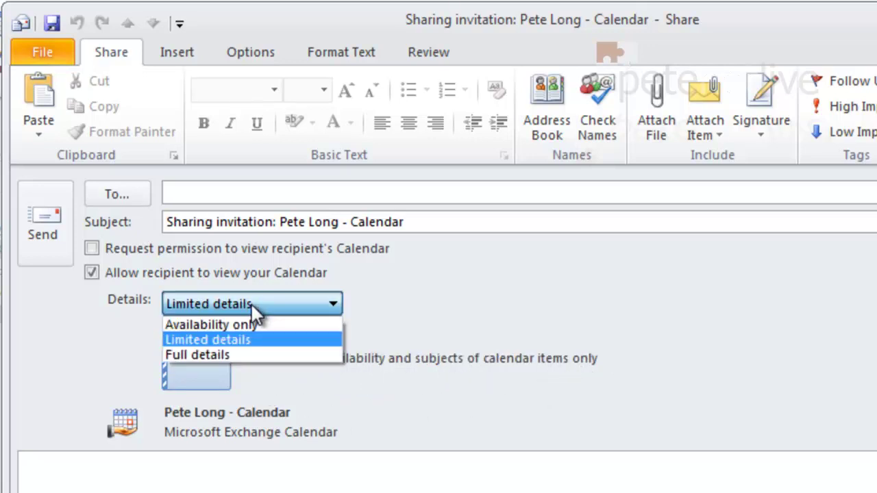
click(226, 351)
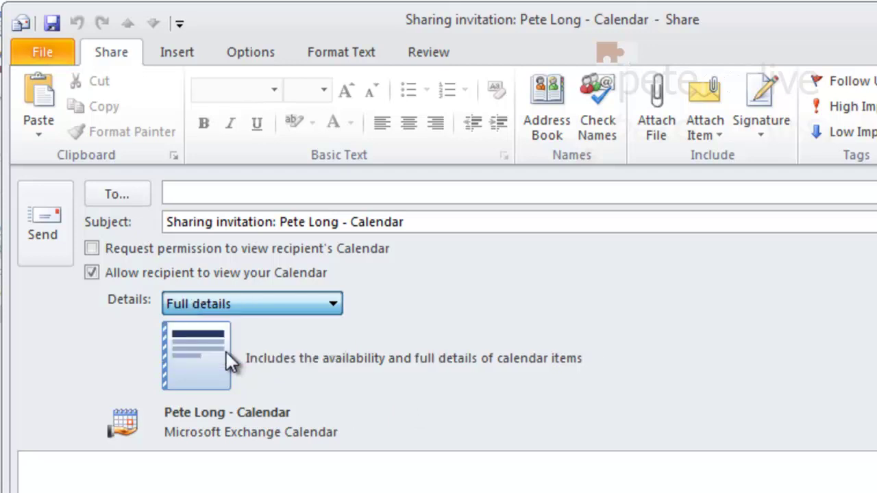
Address the sharing invitation to the test user and send it.
click(195, 194)
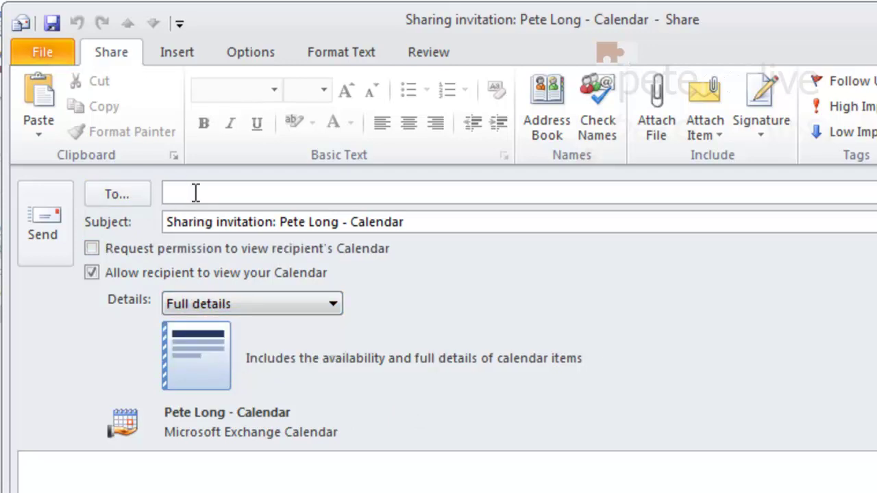
text(t)
click(207, 220)
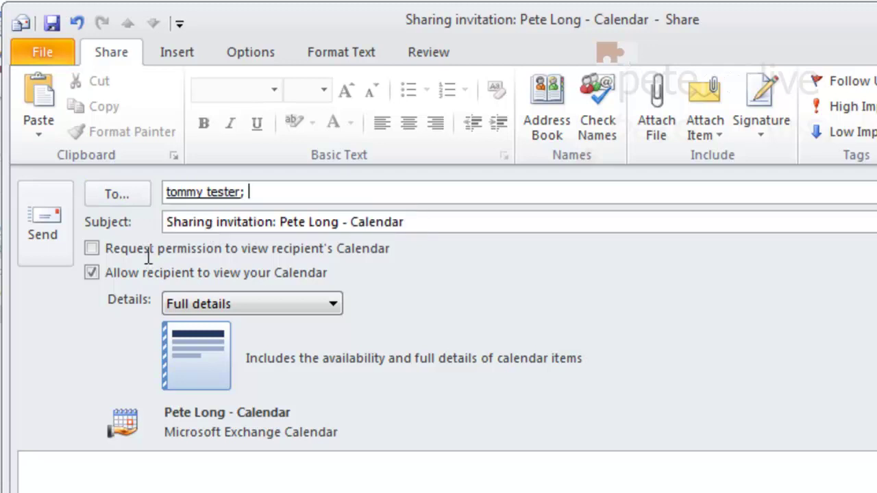
click(46, 229)
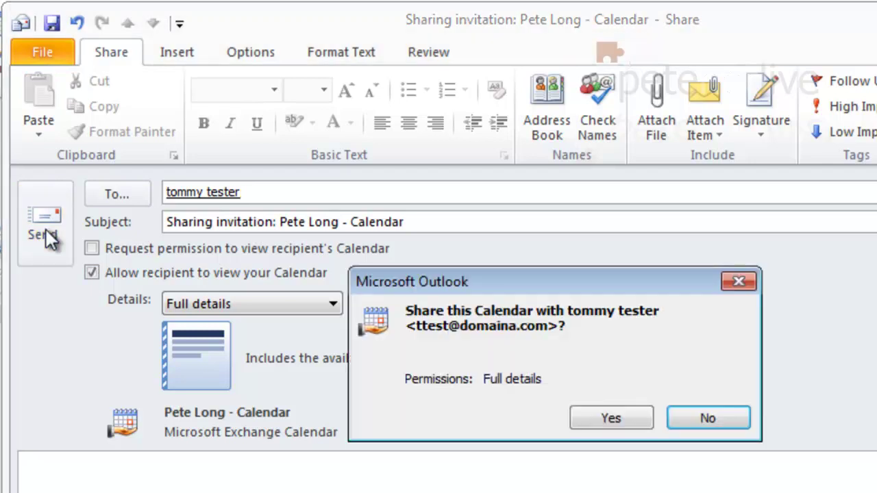
Confirm sharing the calendar, restore Outlook and switch to the Inbox to see the invitation.
click(610, 419)
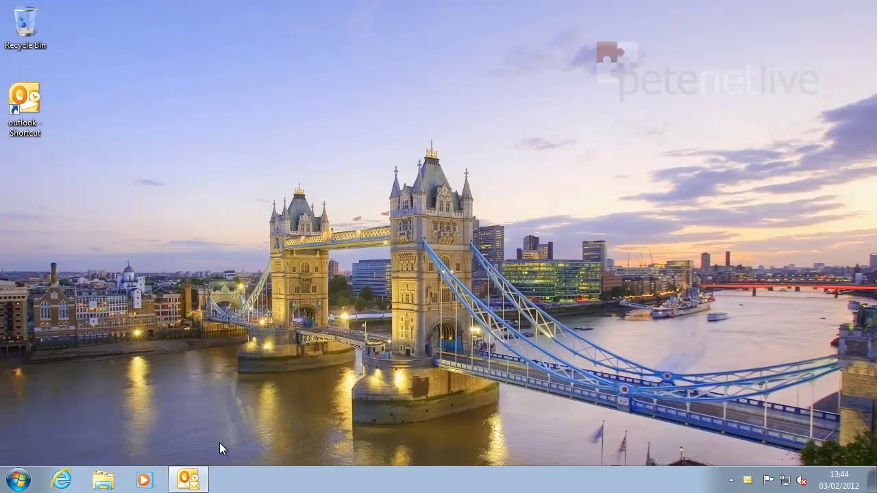
click(188, 484)
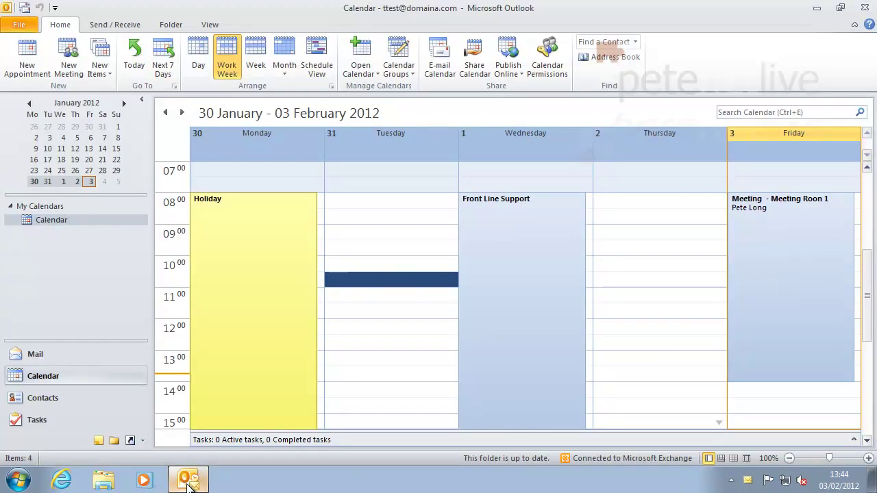
click(78, 359)
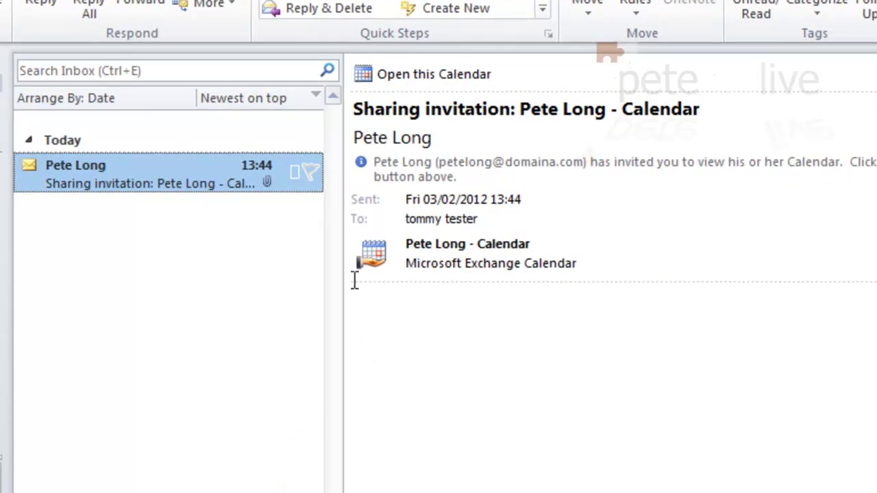
Open the sharing invitation and use Open this Calendar to display the shared calendar.
double_click(185, 177)
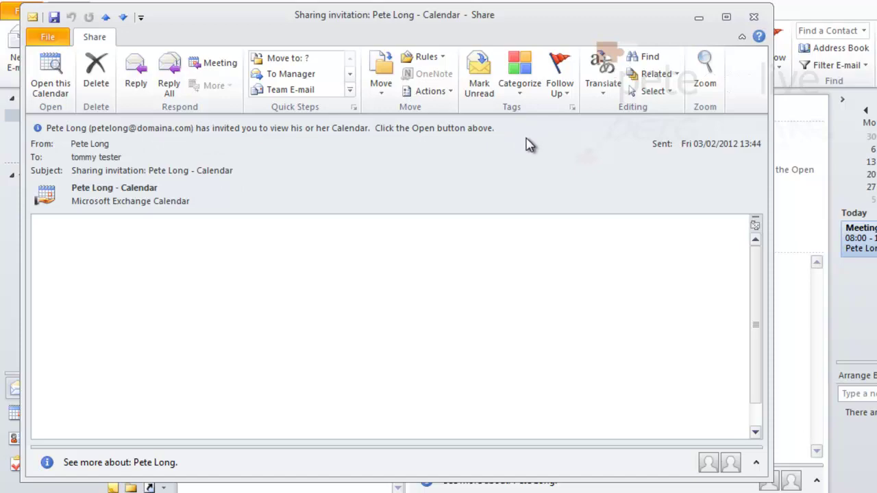
click(59, 82)
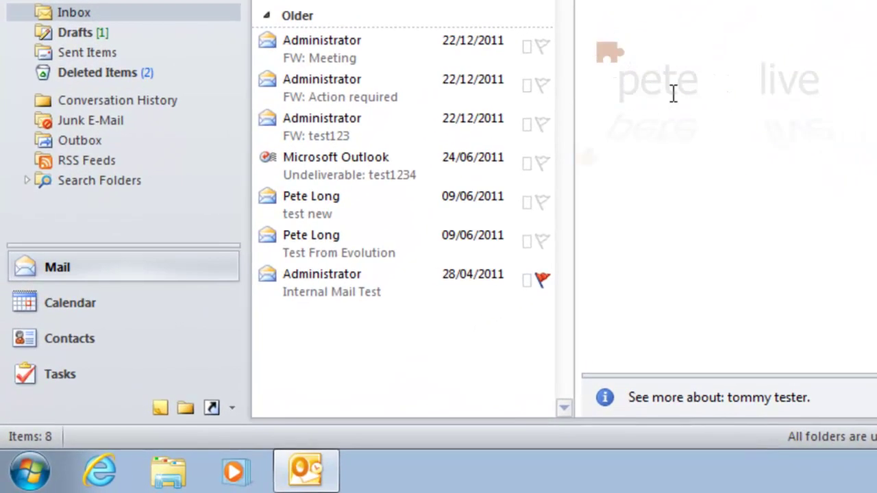
Switch to Calendar and open the Permissions tab of the Calendar folder's Properties.
click(51, 307)
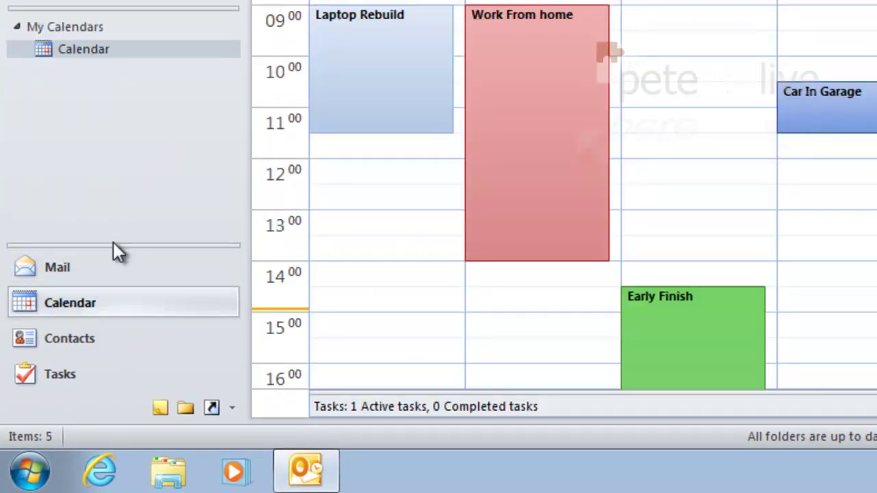
right_click(76, 50)
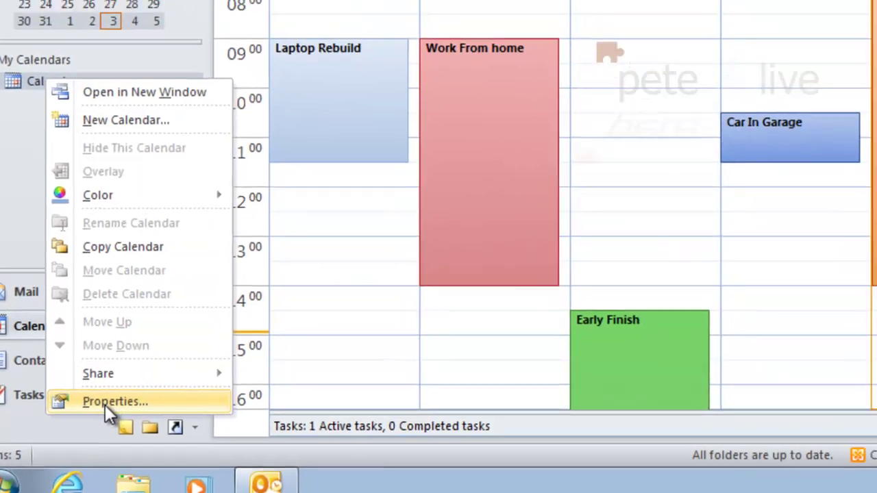
click(142, 383)
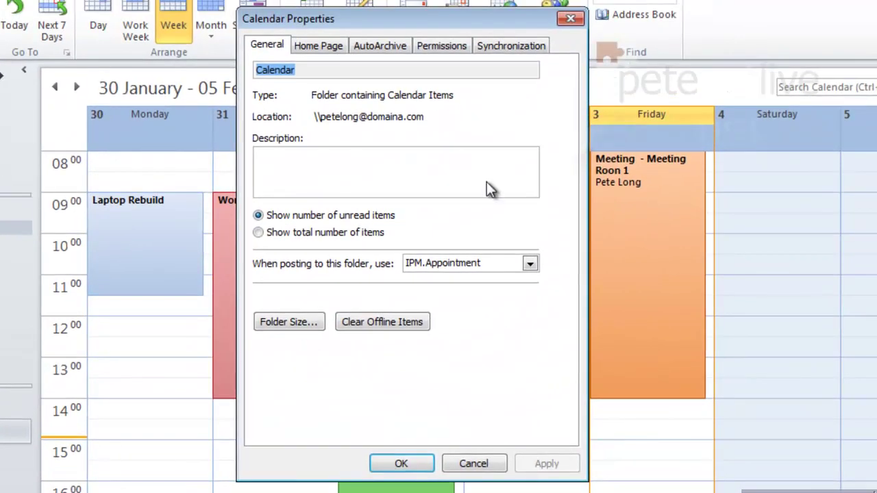
click(434, 50)
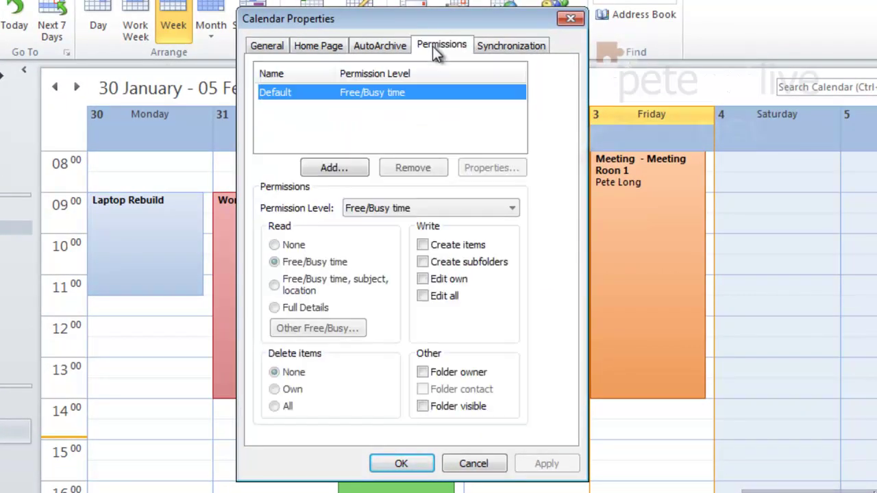
Add the Administrator with Full details reading, then cancel without saving.
click(337, 170)
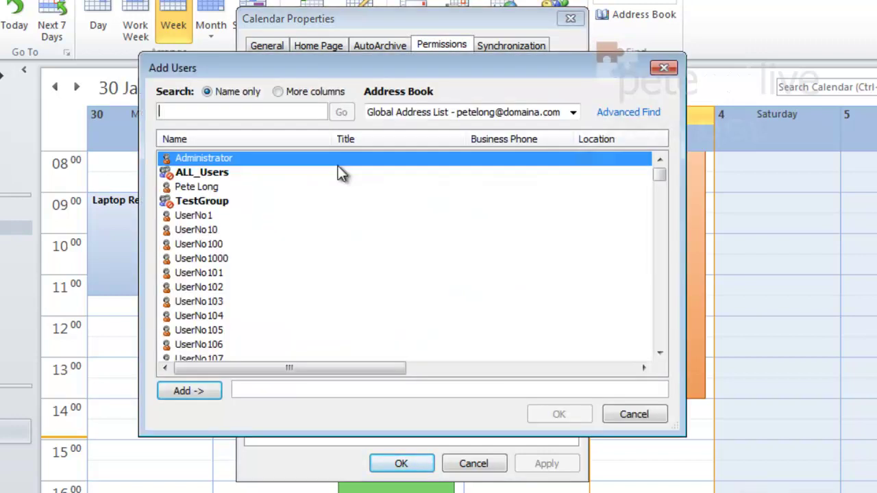
click(194, 216)
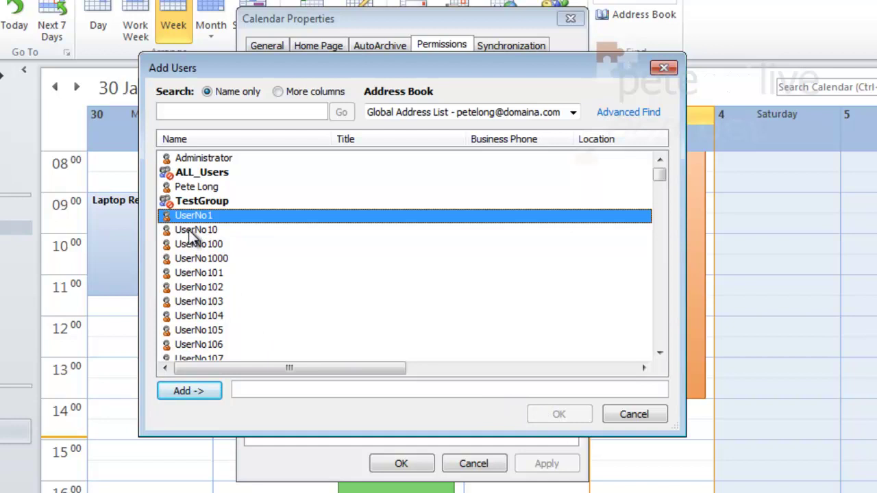
click(193, 259)
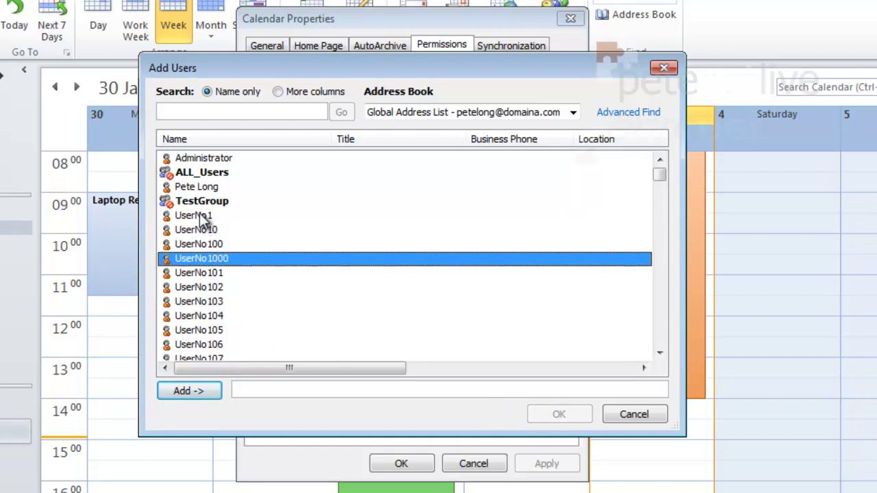
click(195, 158)
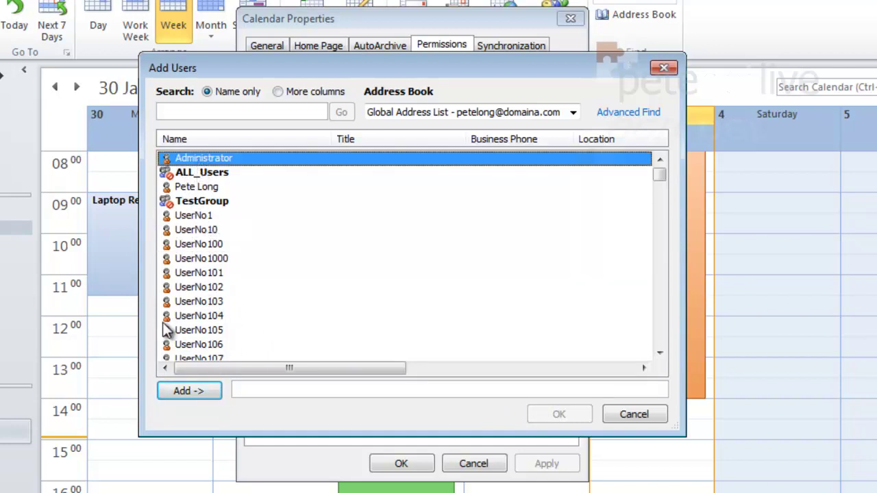
click(189, 390)
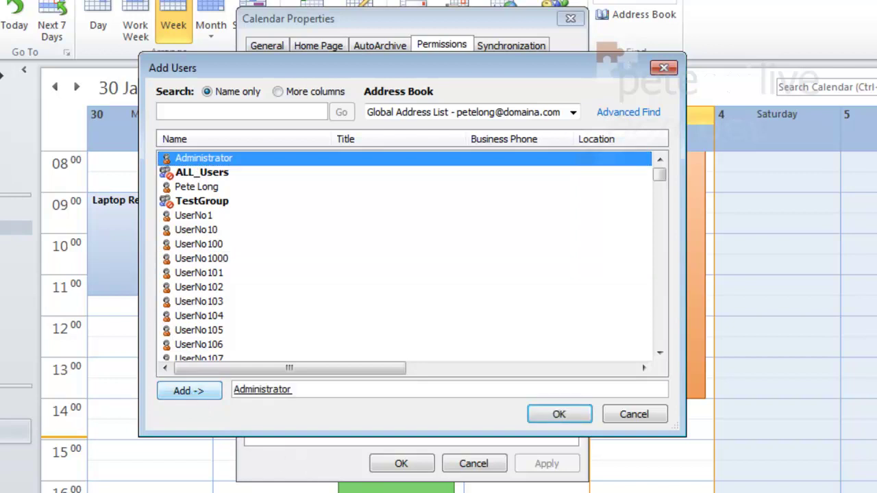
click(558, 416)
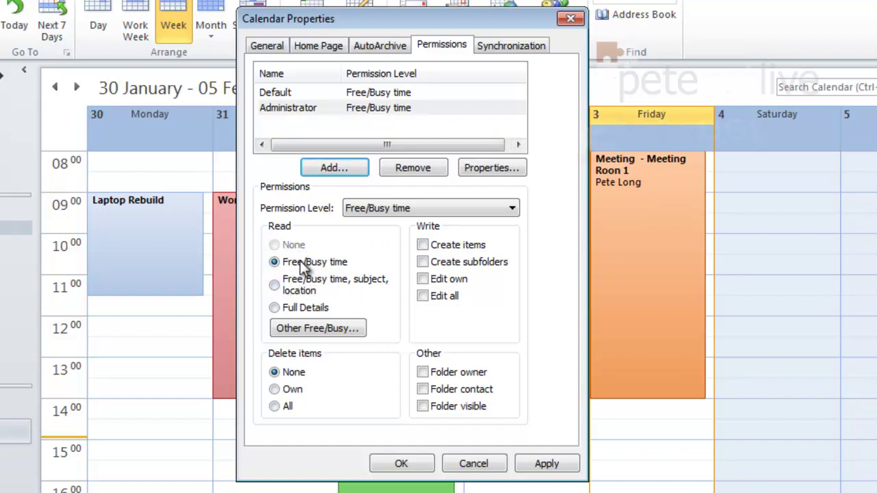
click(275, 308)
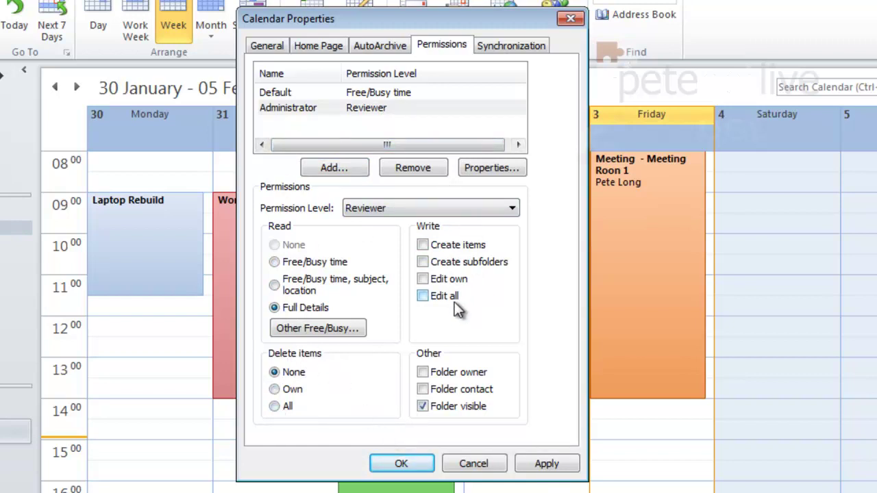
click(472, 463)
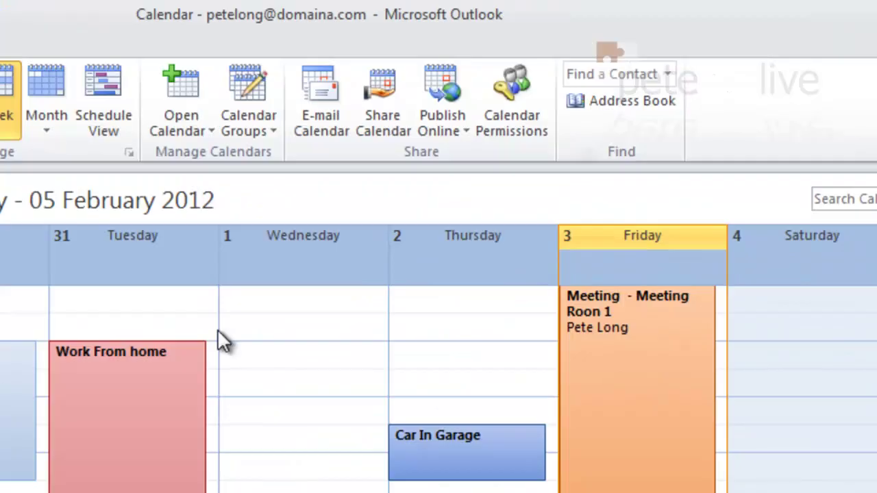
Add the Administrator account to the calendar's permissions list.
click(554, 35)
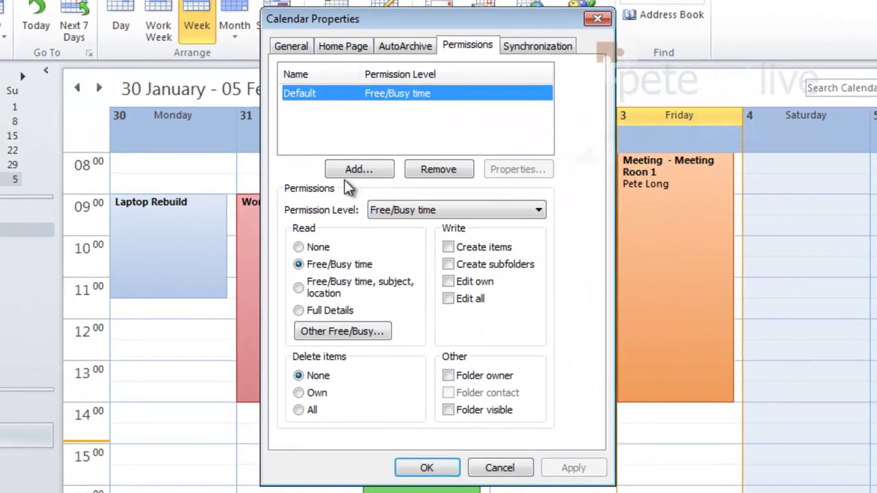
click(374, 172)
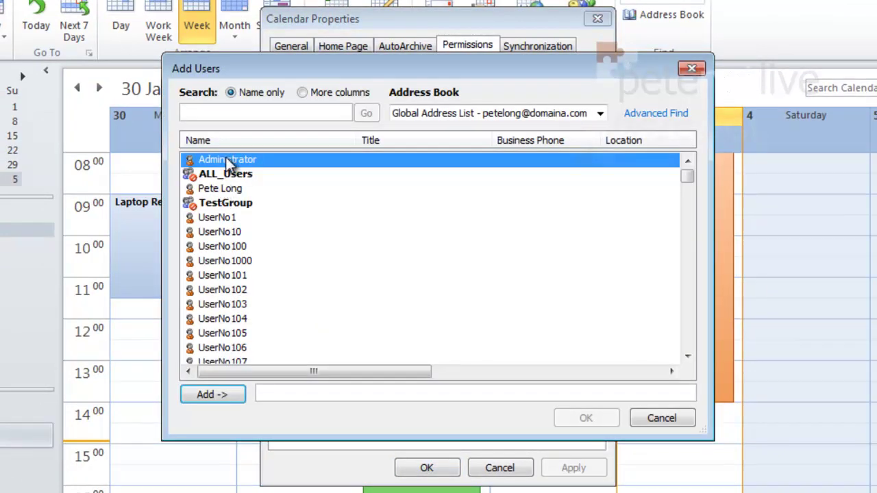
click(224, 392)
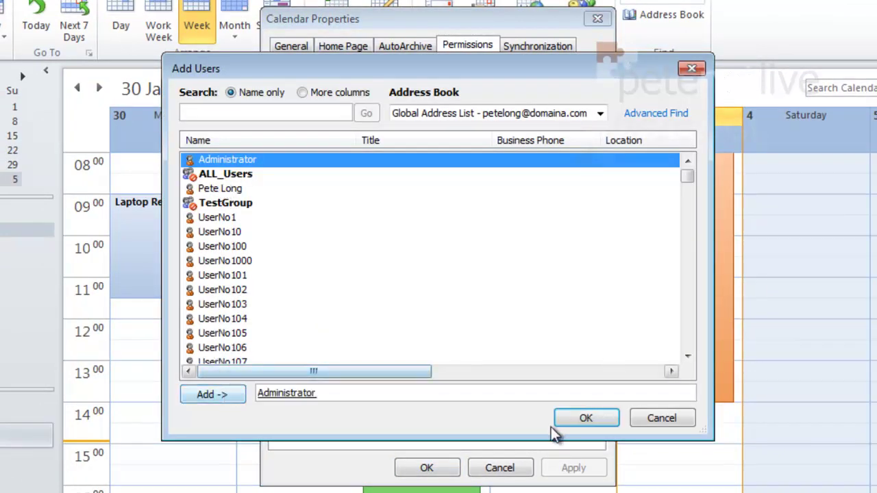
click(580, 418)
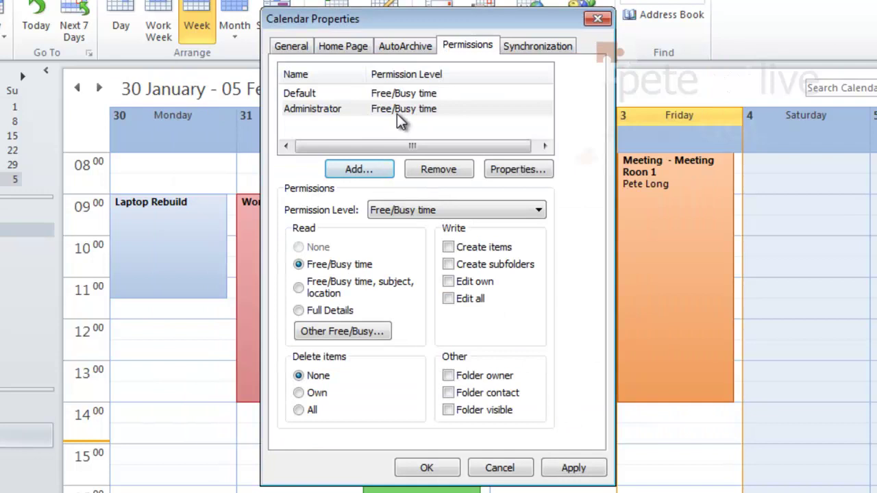
Grant the Administrator Full details, Create items, Create subfolders and Delete all, then apply and save.
click(323, 109)
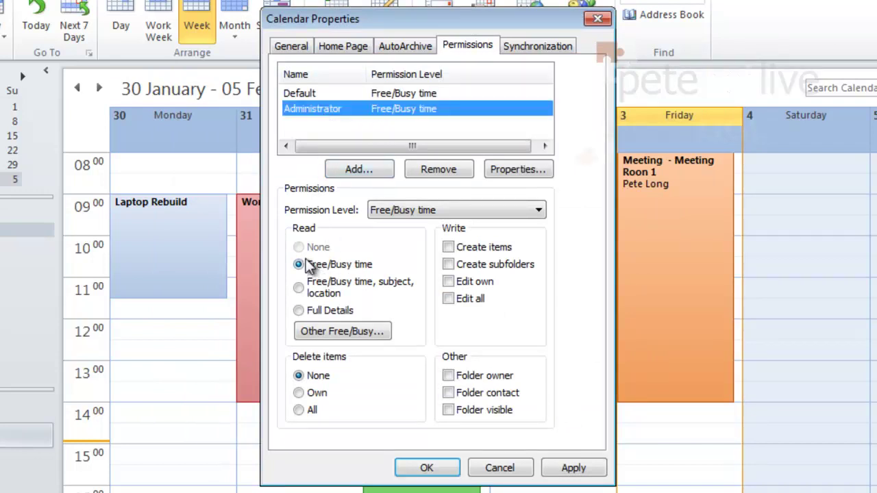
click(304, 312)
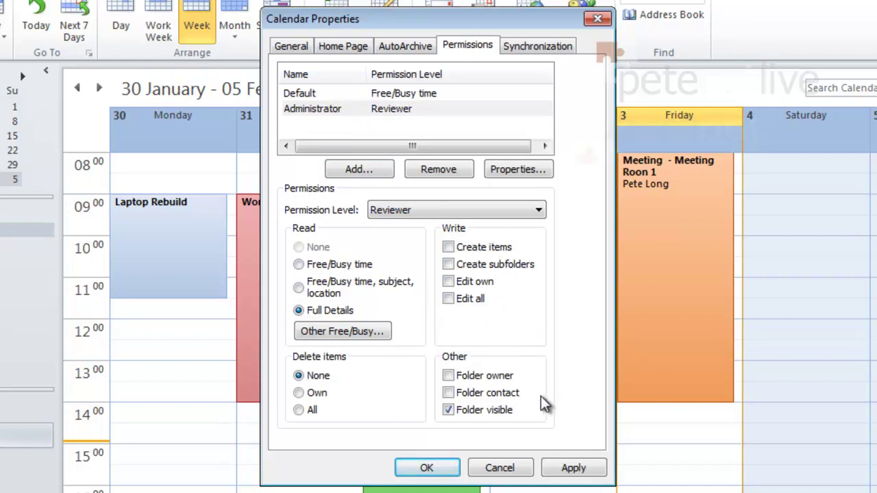
click(449, 247)
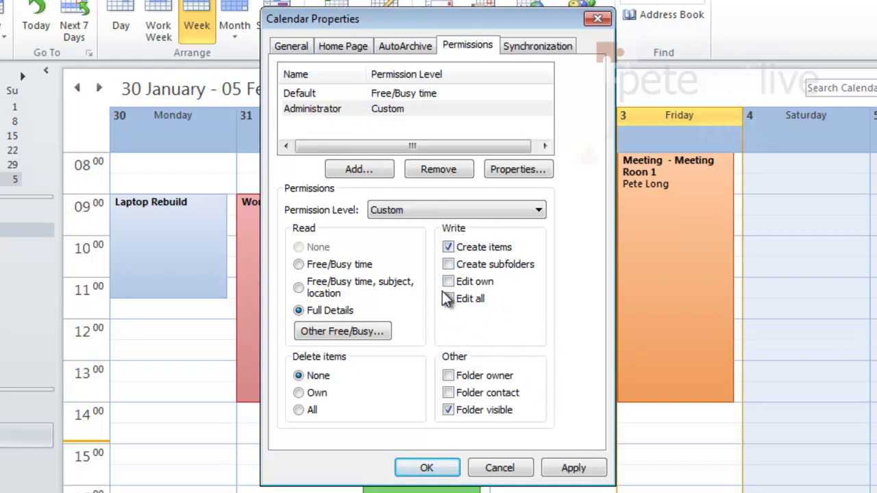
click(448, 264)
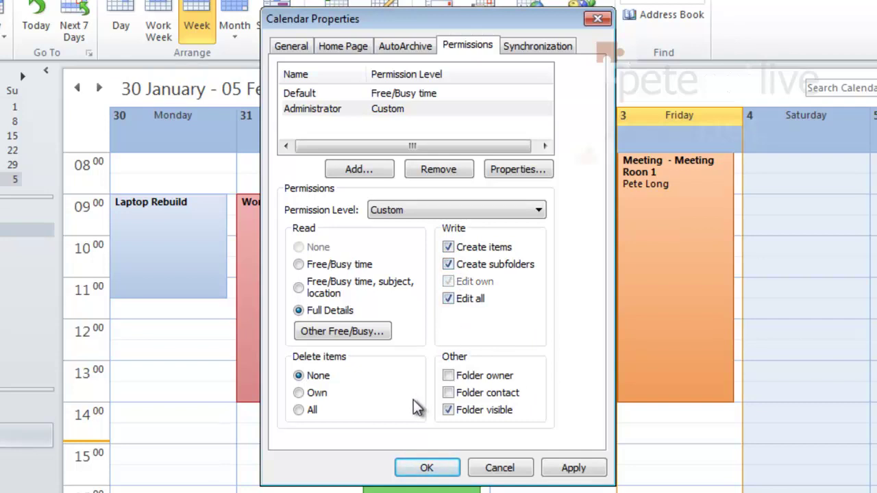
click(299, 411)
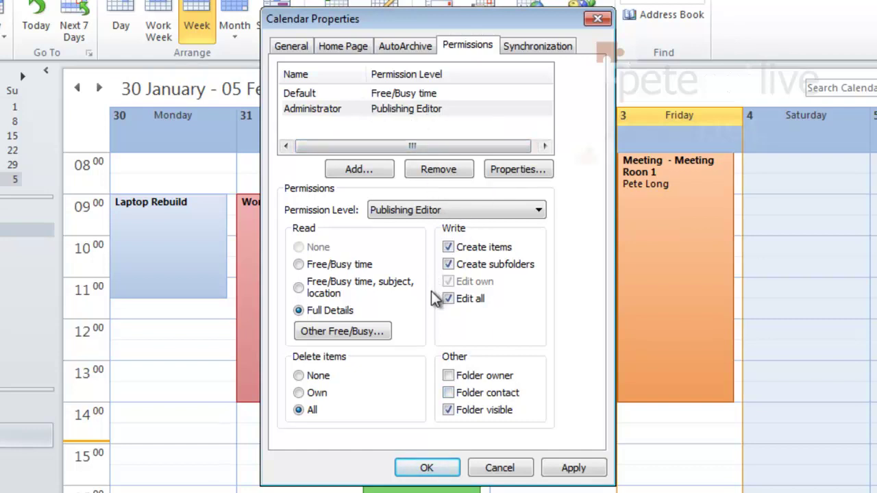
click(566, 468)
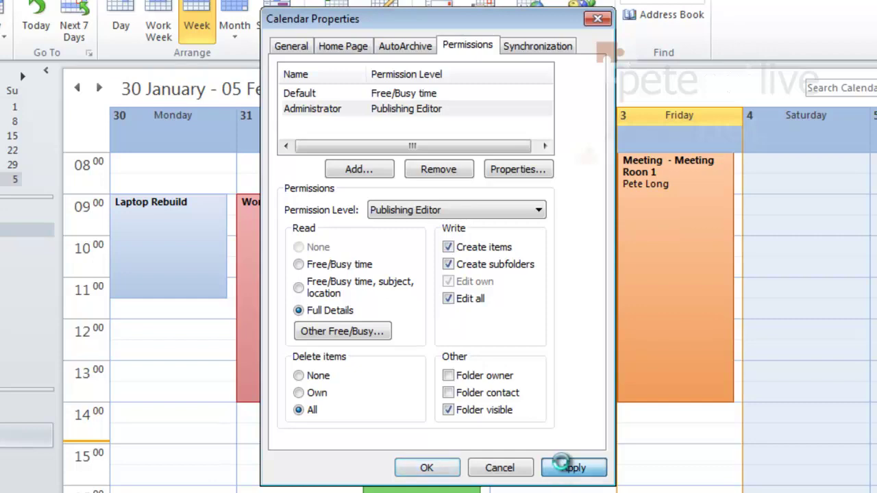
click(436, 469)
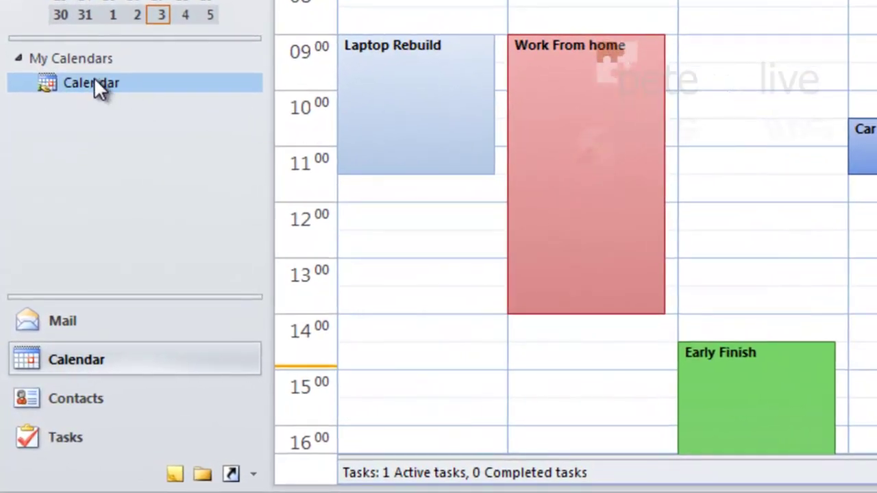
Give Default Reviewer access with Full details on the calendar, then apply and close Properties.
right_click(95, 79)
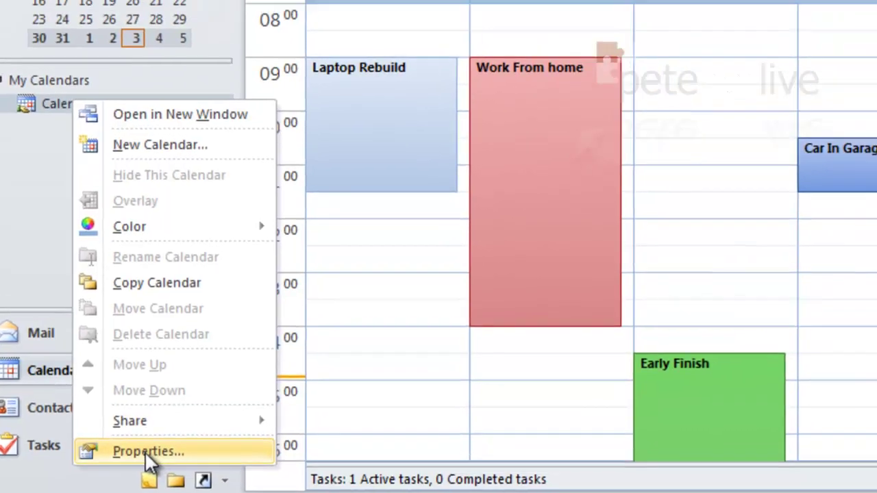
click(146, 452)
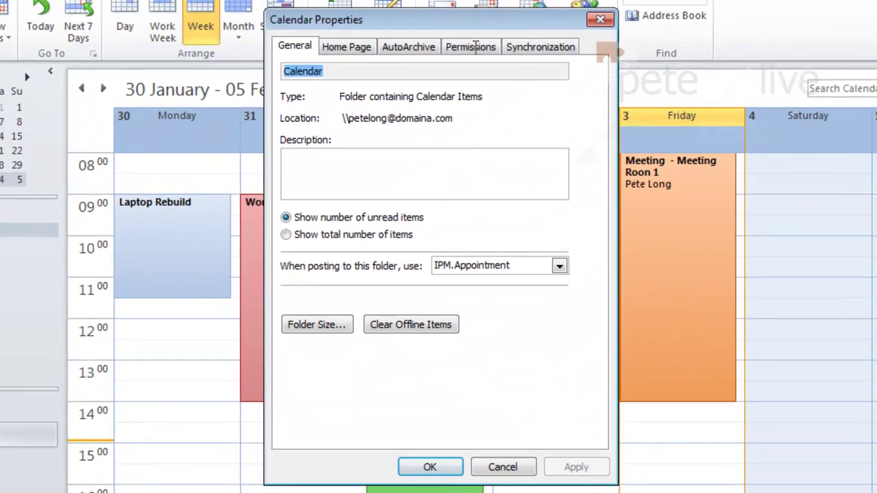
click(475, 46)
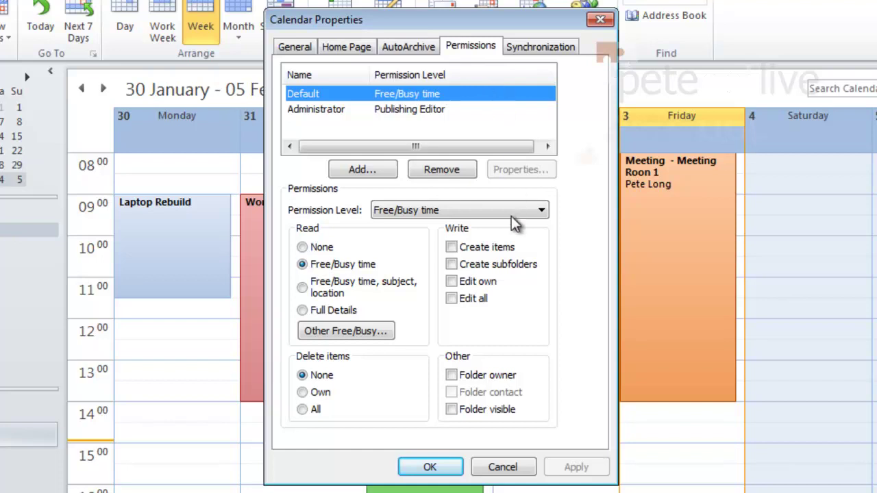
click(305, 311)
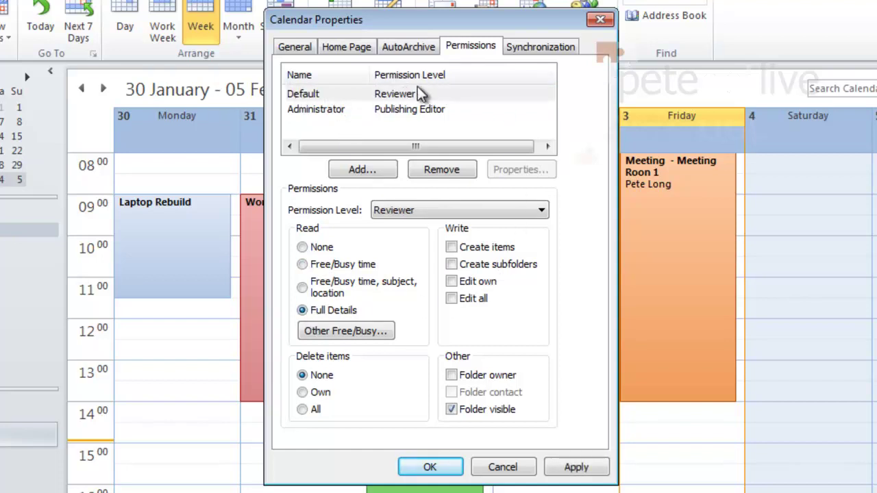
click(574, 468)
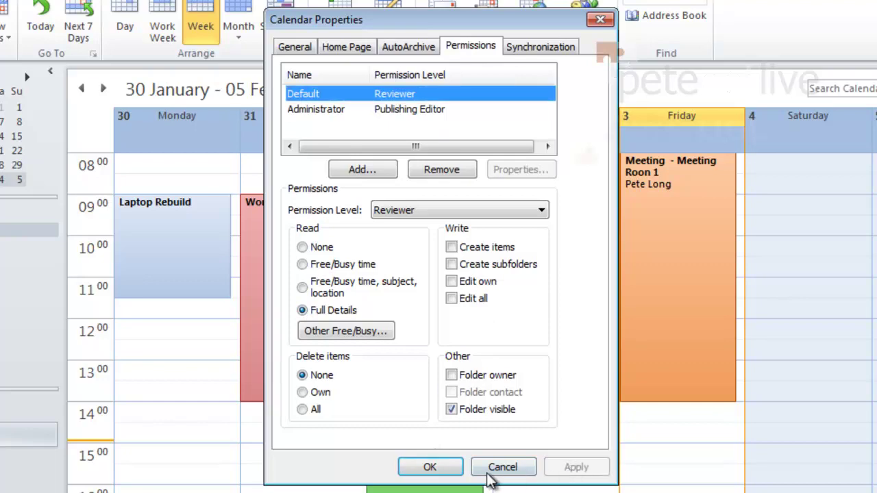
click(429, 468)
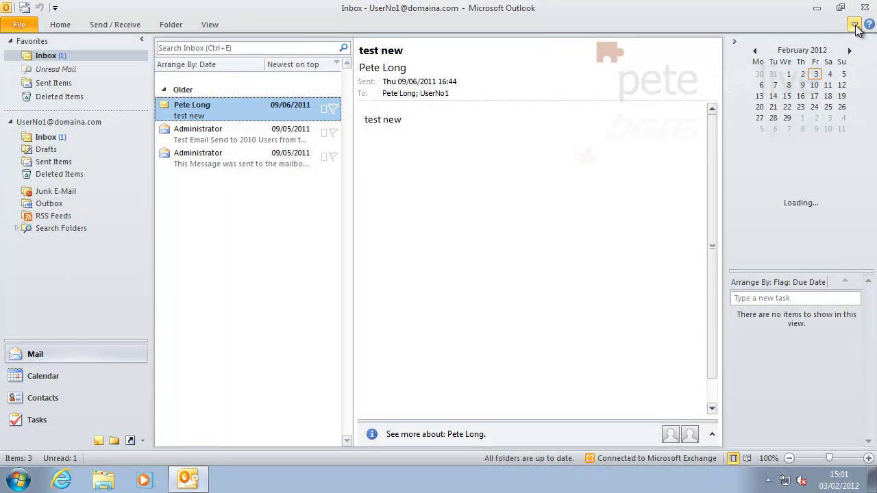
Open the Other User's Folder dialog from the File menu.
click(855, 25)
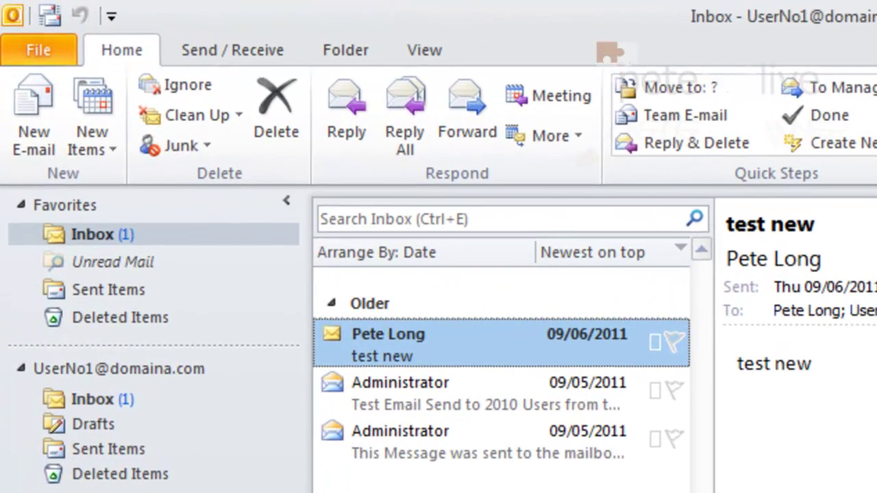
click(31, 50)
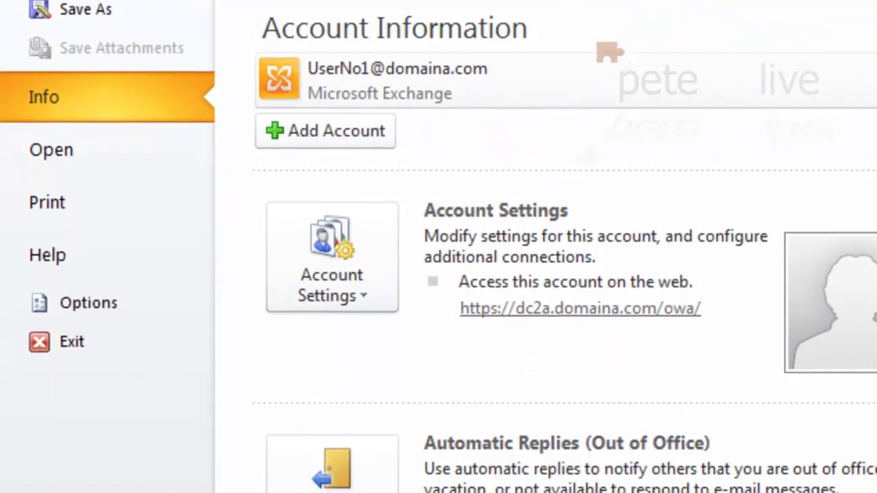
click(58, 159)
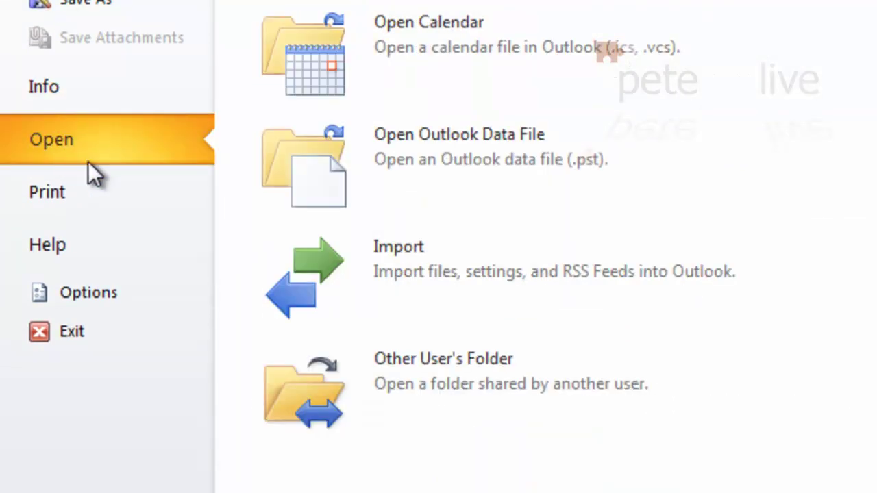
click(417, 381)
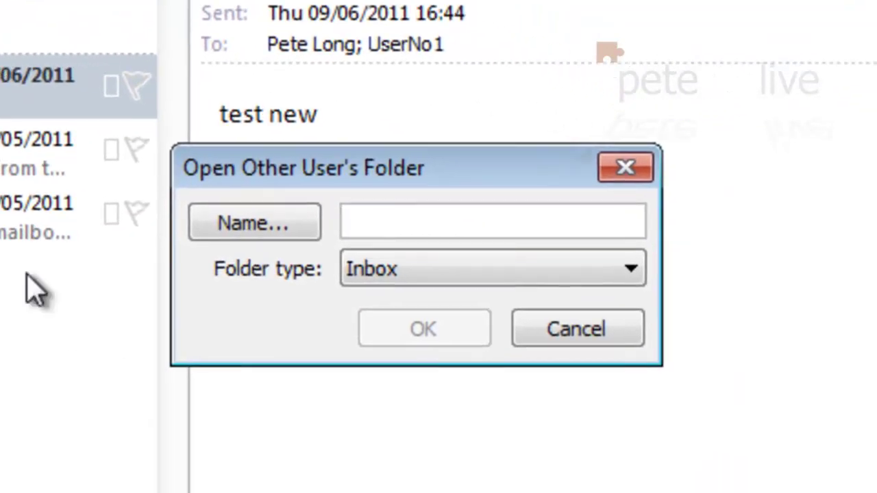
Set folder type to Calendar, choose the colleague from the address list, and open his calendar.
click(389, 267)
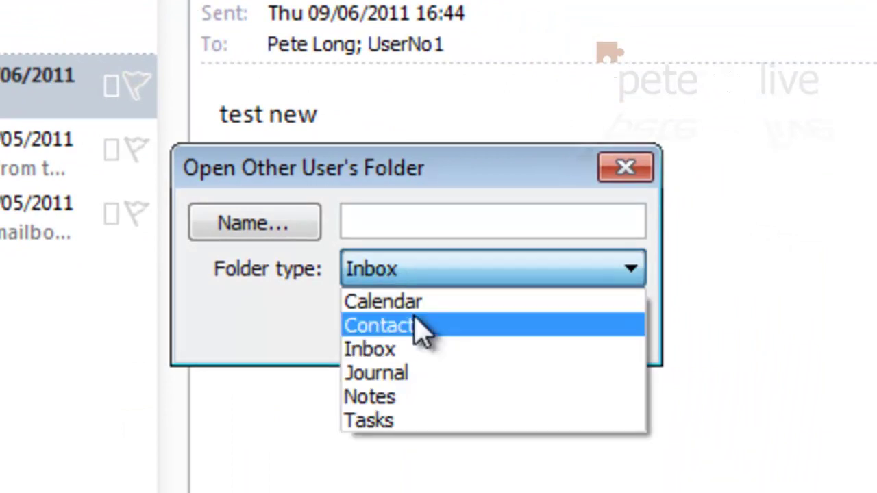
click(411, 305)
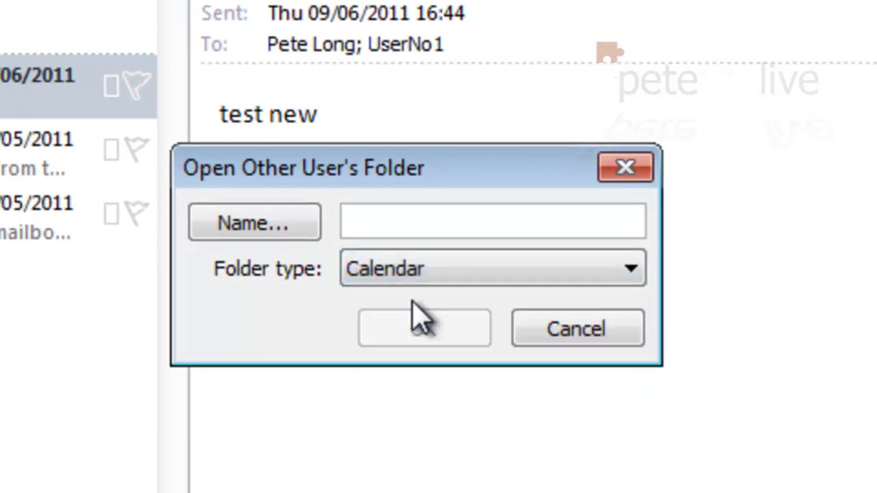
click(359, 221)
text(p)
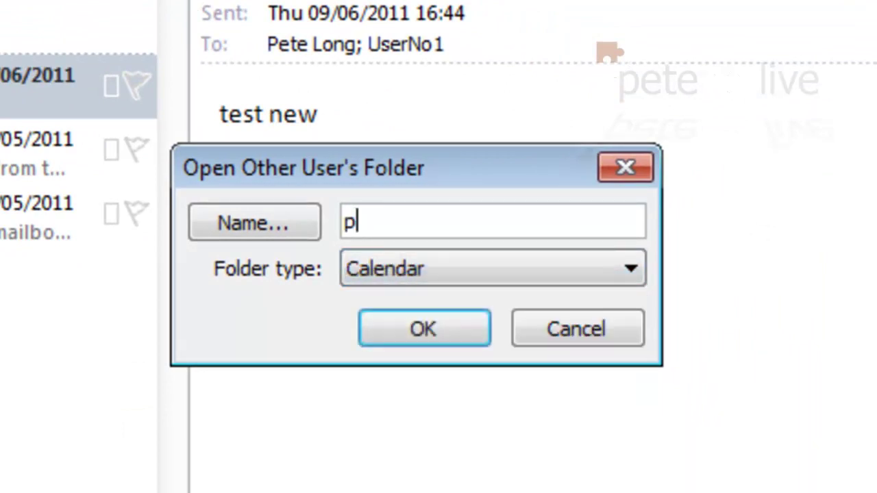
text(ete)
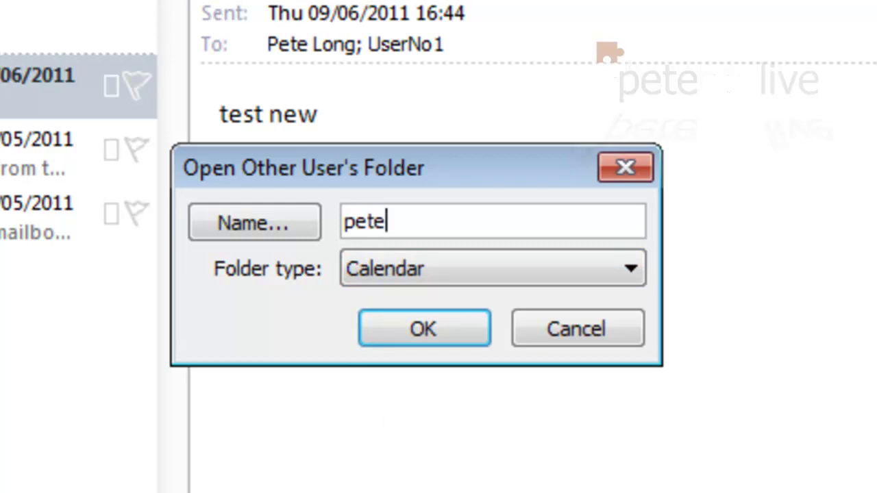
click(293, 218)
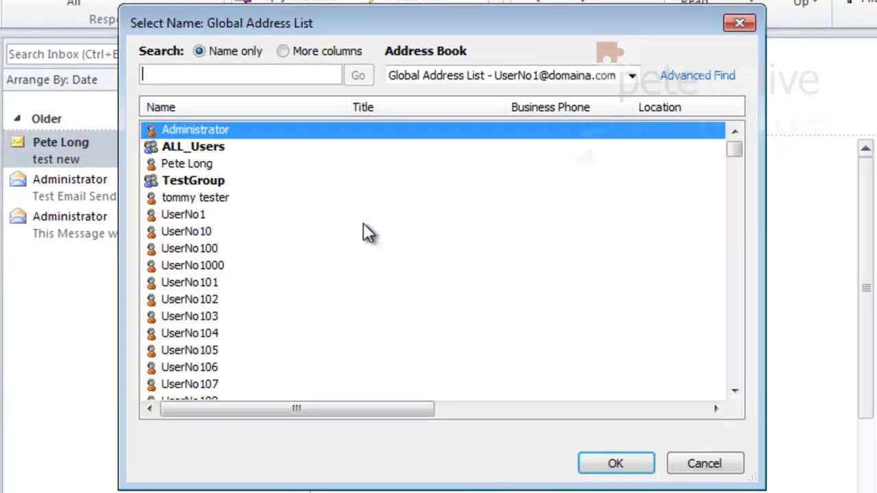
click(206, 169)
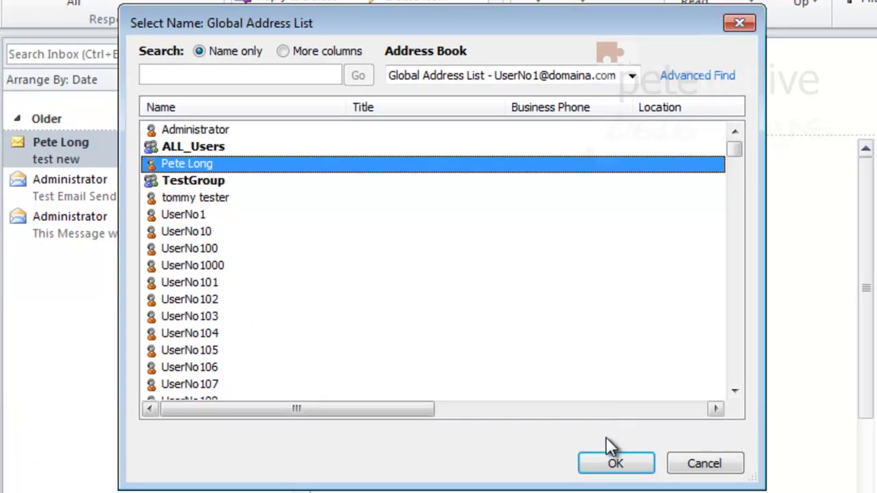
click(614, 463)
click(446, 291)
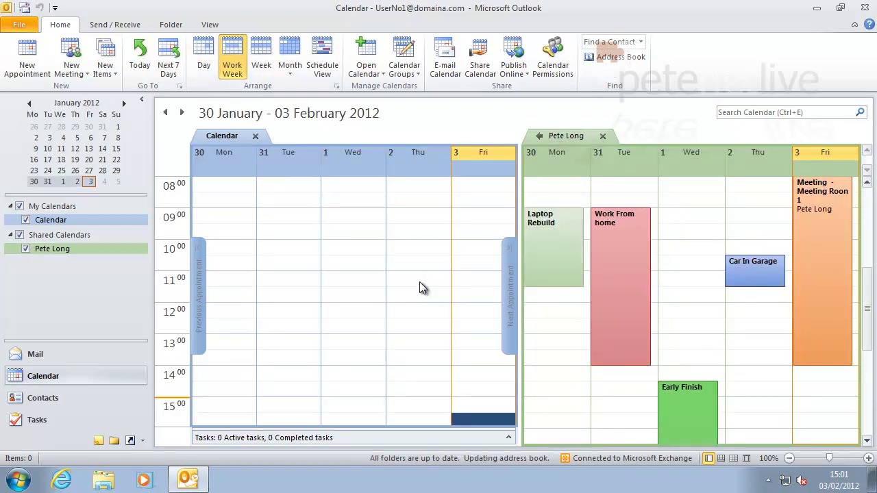
Toggle your own and the colleague's calendars on and off, ending with only your calendar visible.
click(27, 248)
click(27, 248)
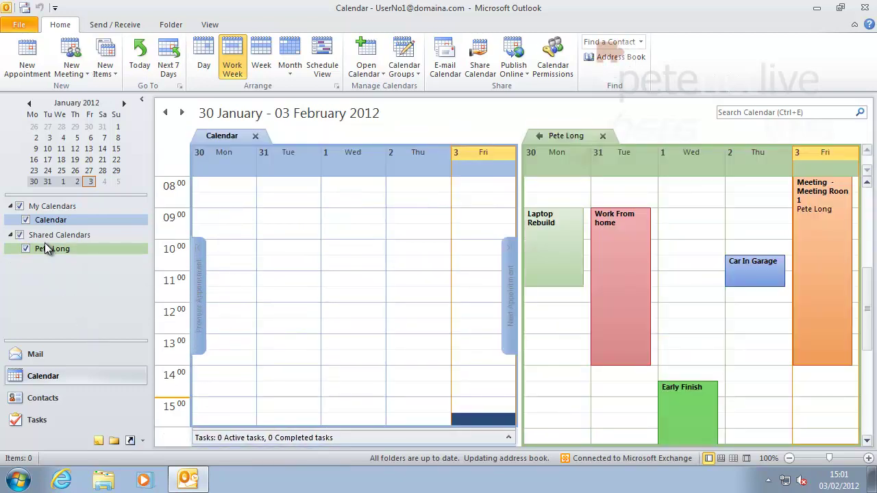
click(26, 220)
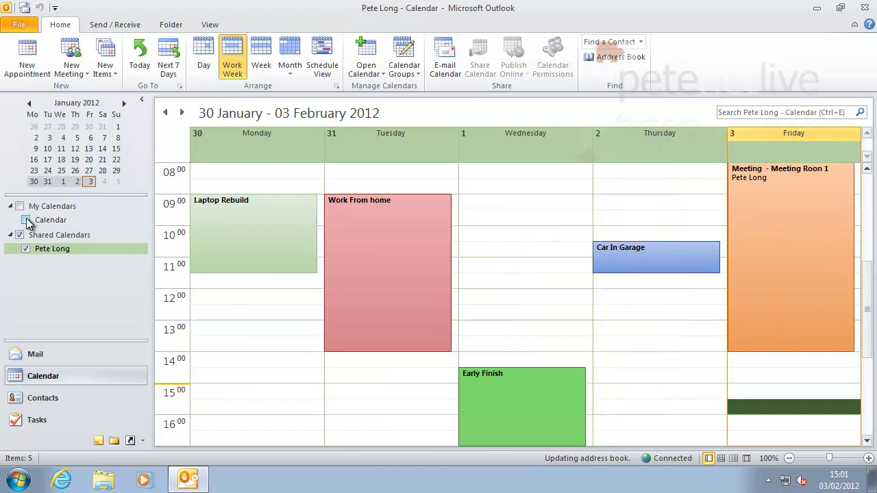
click(26, 220)
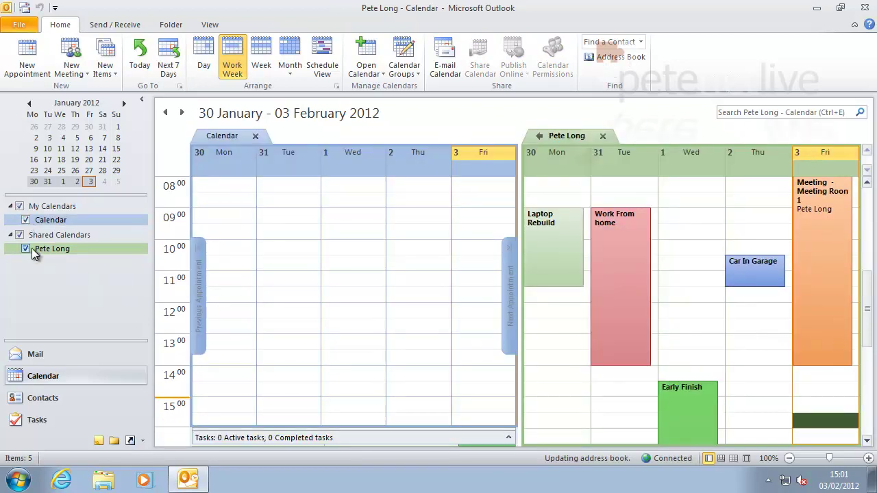
click(26, 249)
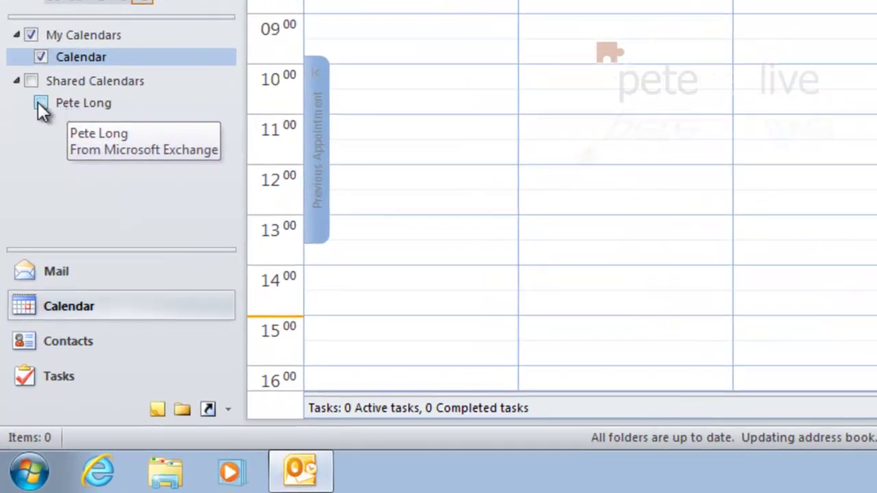
Show the colleague's shared calendar again, then delete it with Delete Calendar.
click(40, 103)
right_click(86, 103)
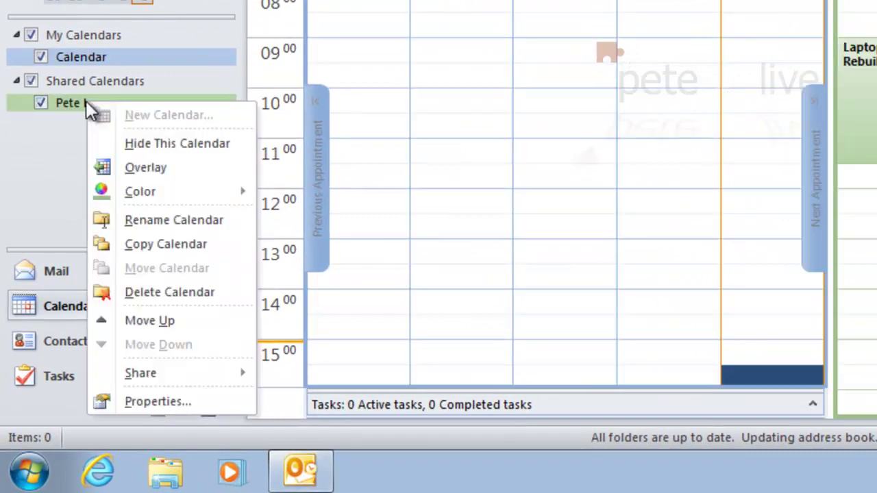
click(179, 291)
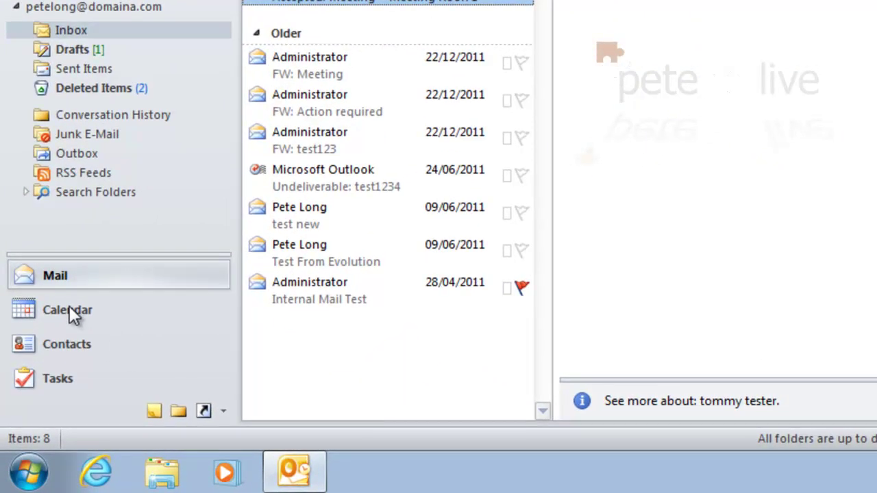
Start a calendar sharing message with Full details that requests permission only, without sharing your calendar.
click(68, 310)
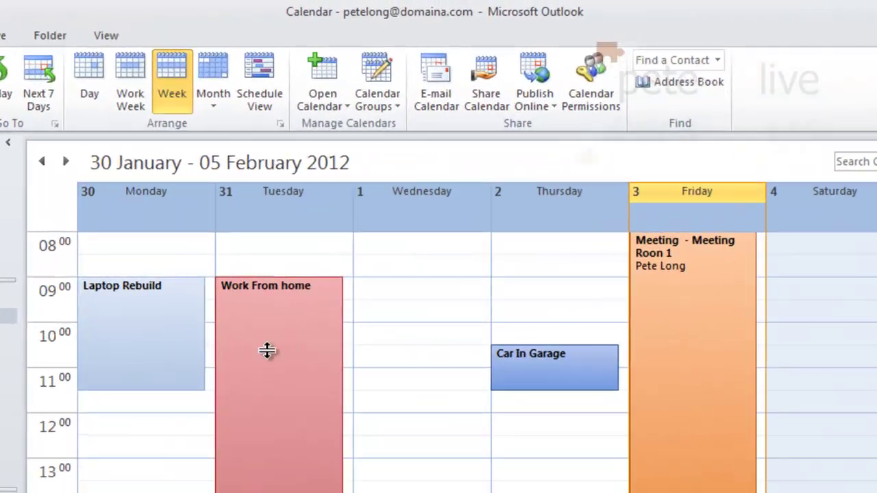
click(485, 86)
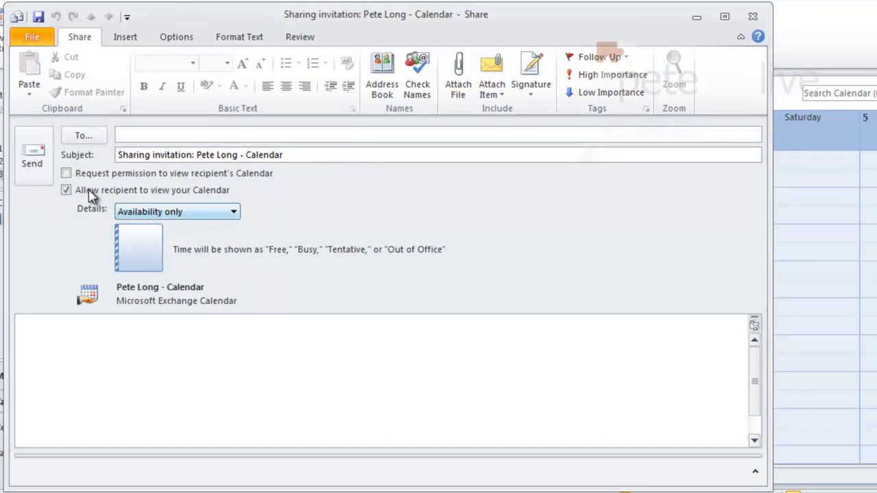
click(136, 215)
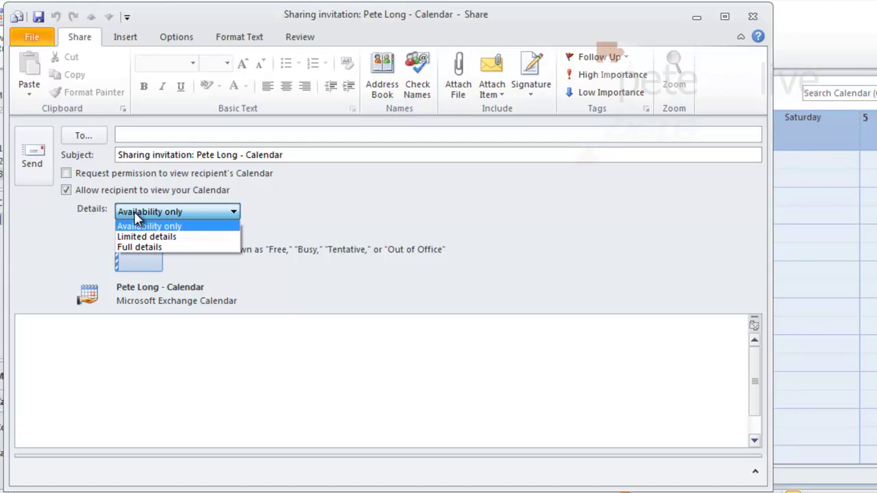
click(139, 247)
click(66, 190)
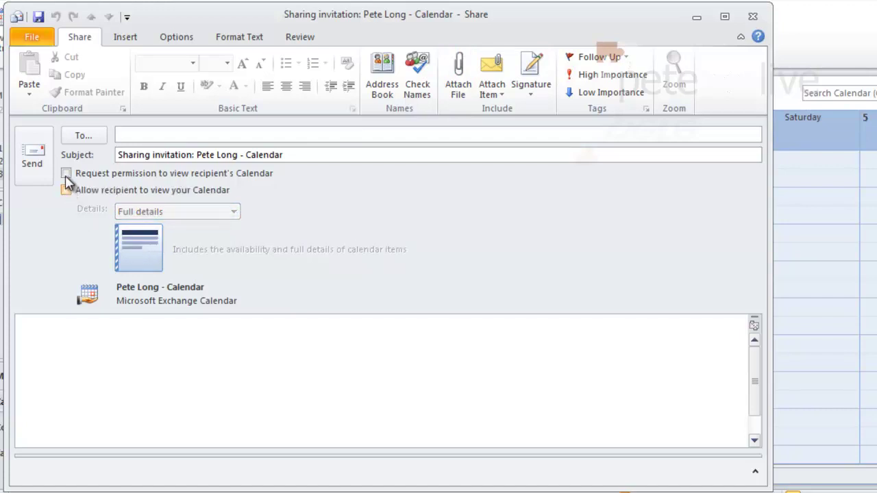
click(65, 173)
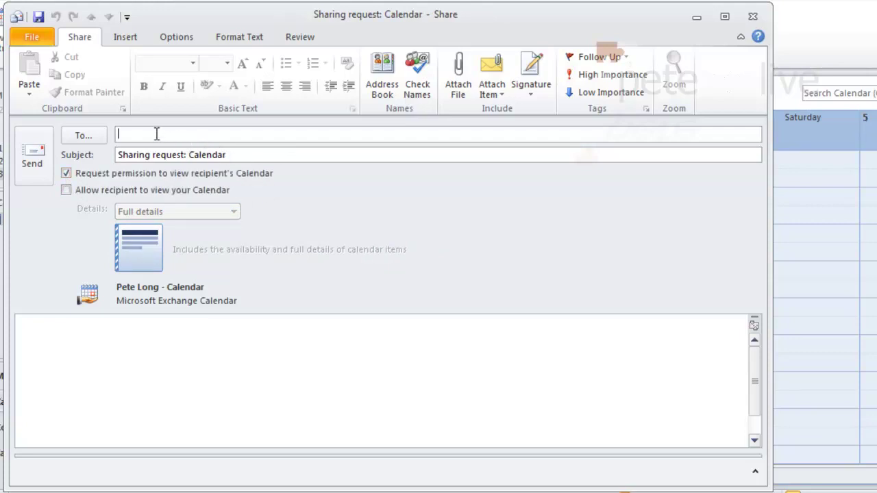
Address the sharing request to the other user from the address list and send it.
click(83, 137)
click(197, 222)
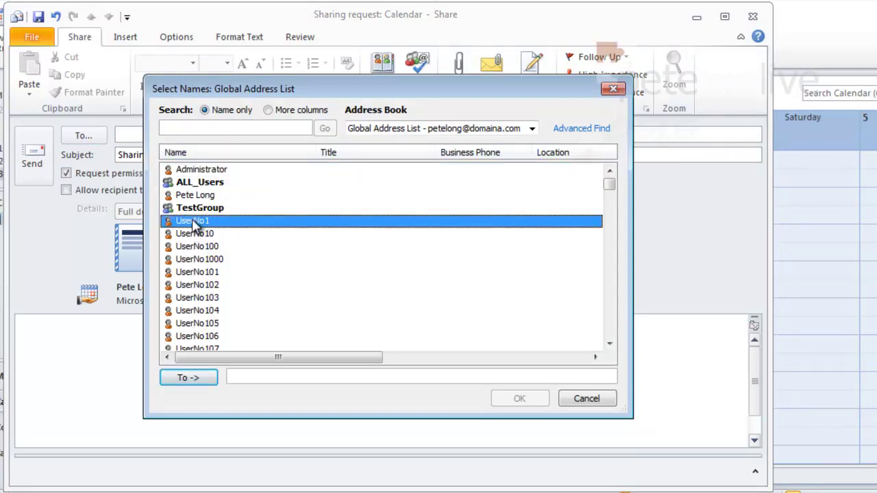
click(191, 376)
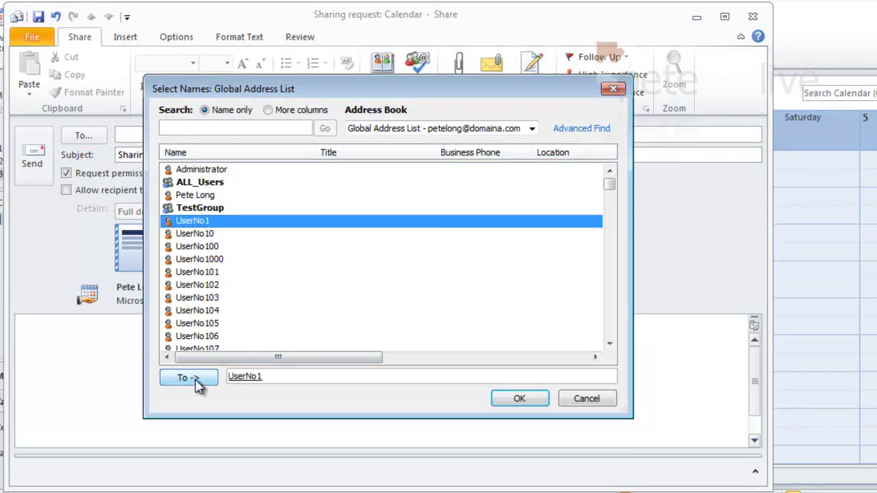
click(518, 401)
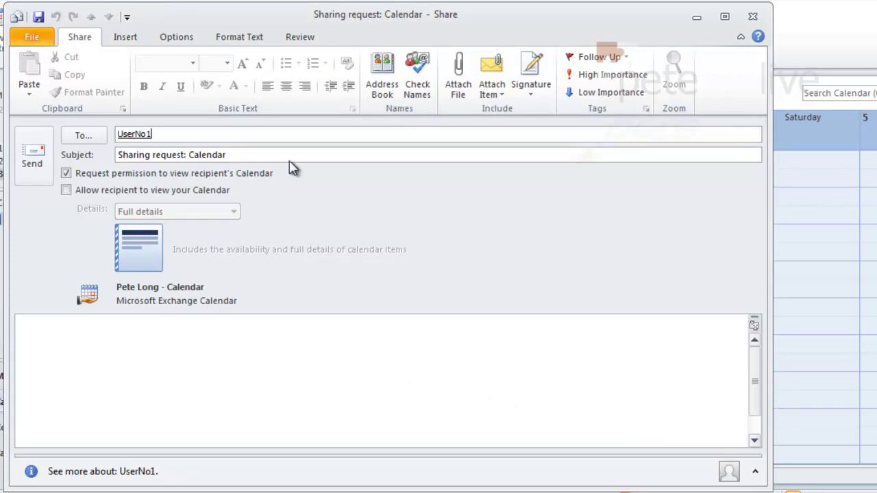
click(36, 156)
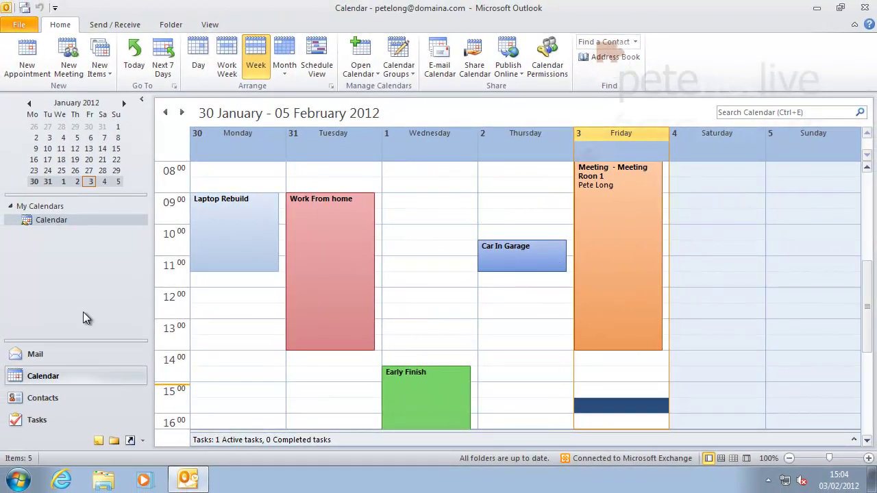
Switch Windows to the second domain user's account and sign in with their password.
click(17, 479)
mouse_move(237, 444)
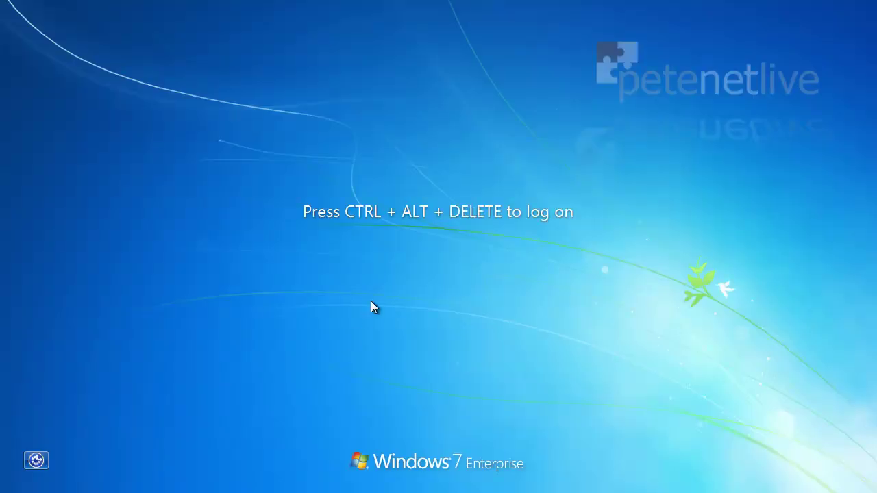
key(ctrl+alt+Delete)
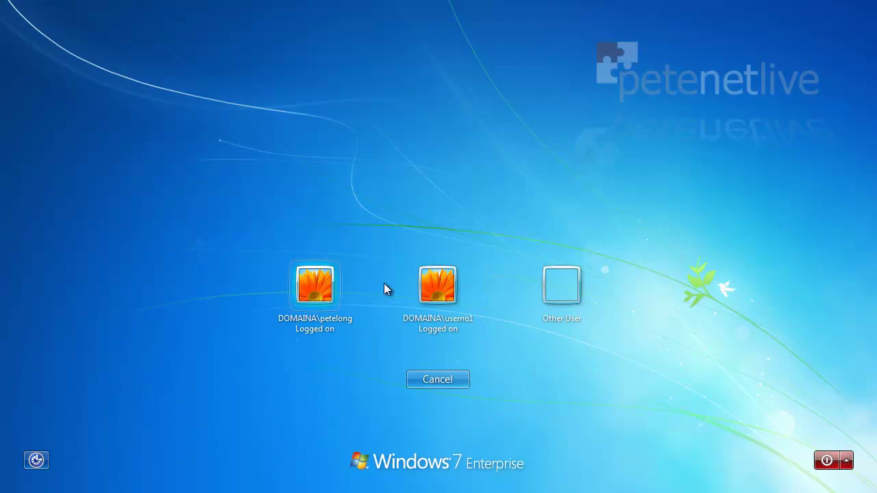
click(431, 285)
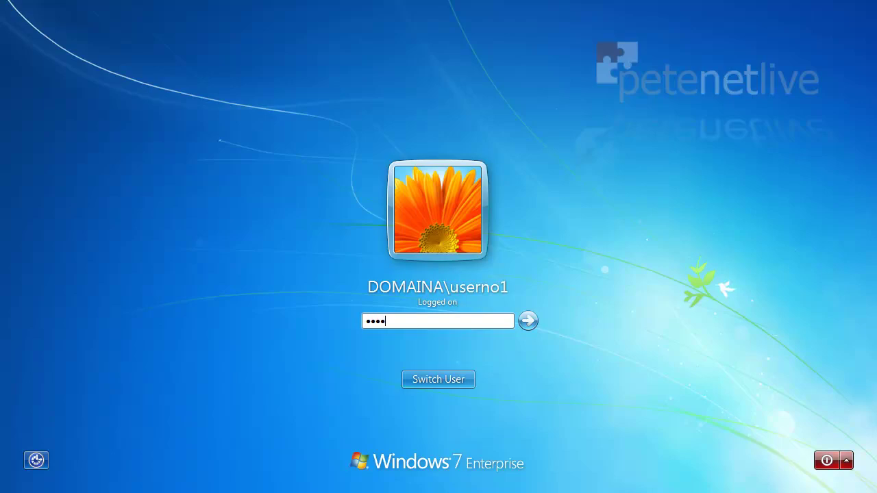
key(Return)
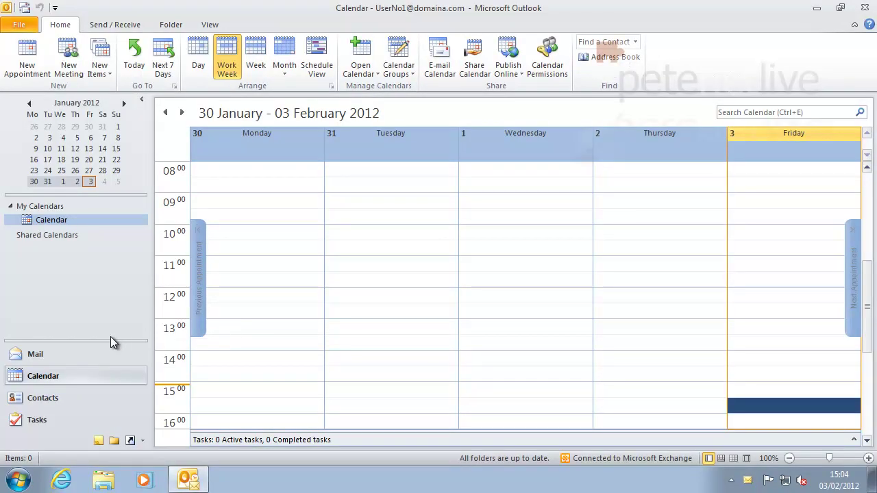
Allow the 'Sharing request: Calendar' message and send the Availability only approval reply.
click(93, 350)
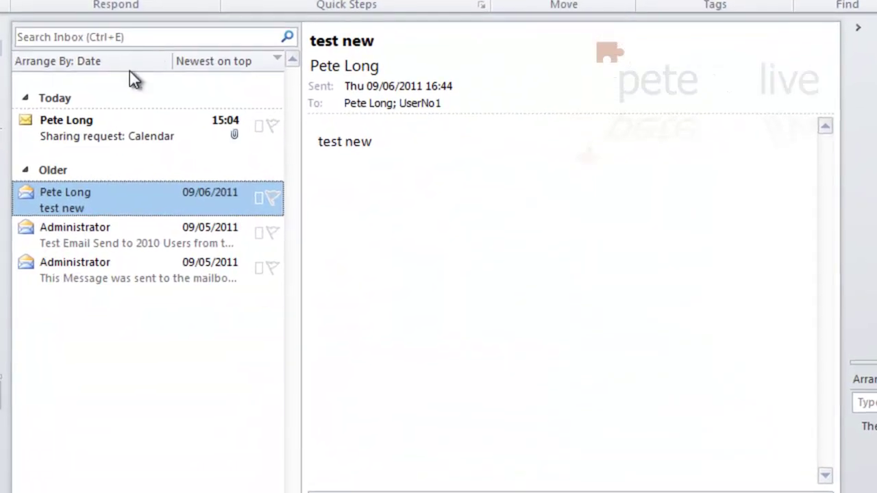
click(130, 137)
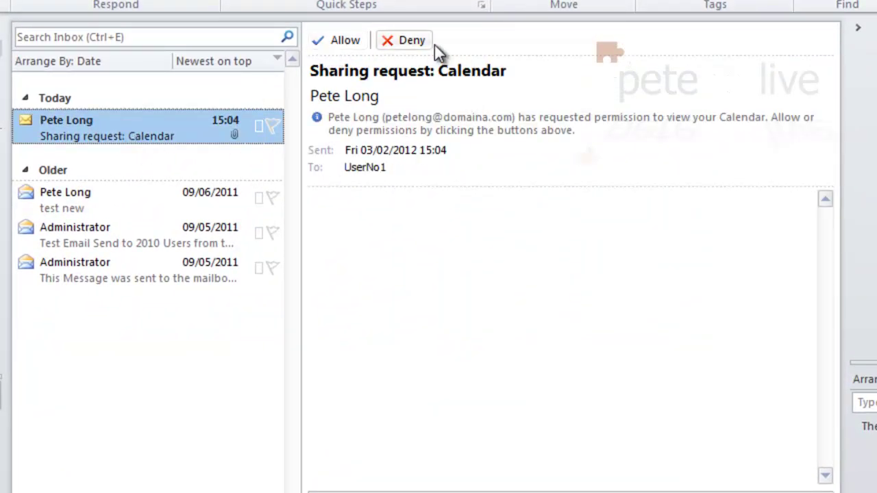
click(339, 43)
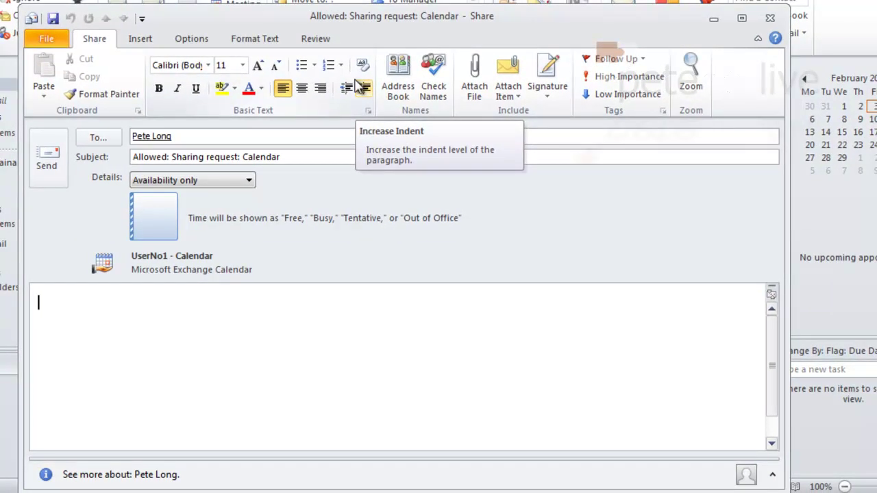
click(49, 167)
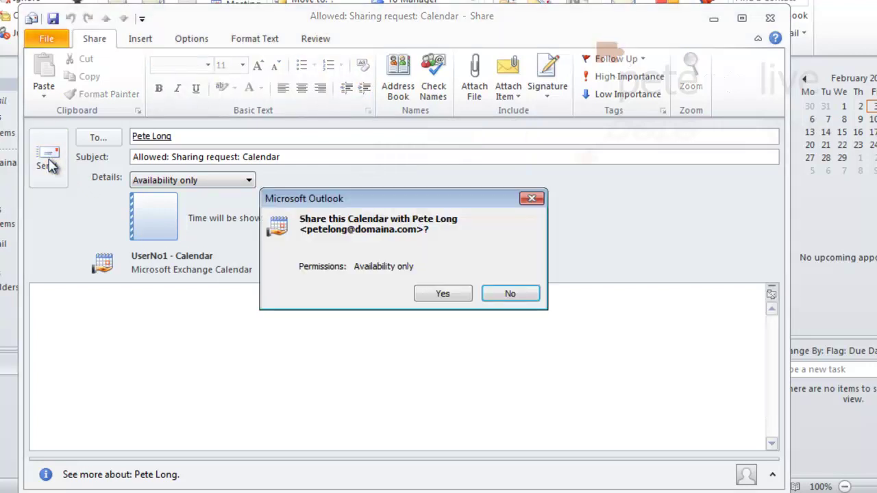
click(436, 295)
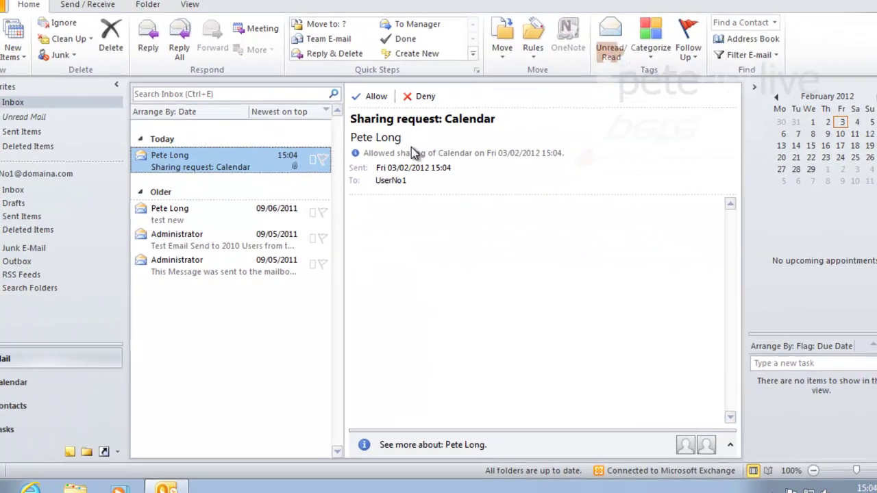
Log off the second user through the Start menu's Shut down options.
click(0, 491)
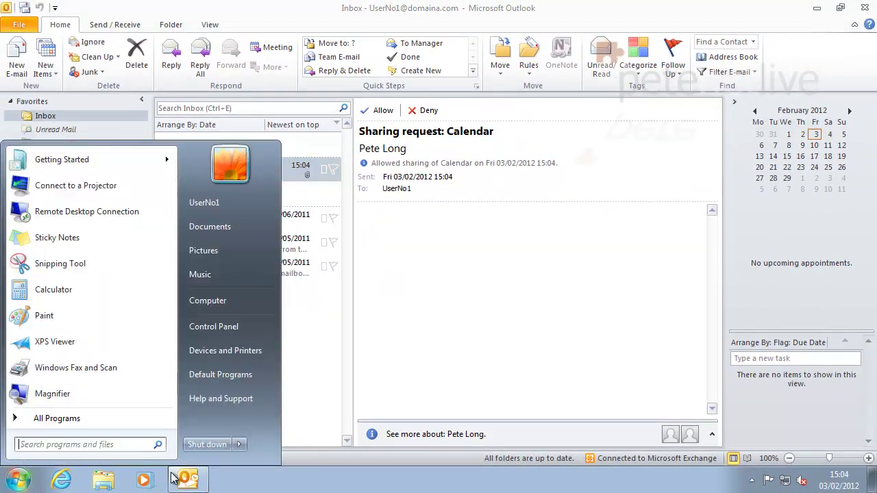
click(239, 444)
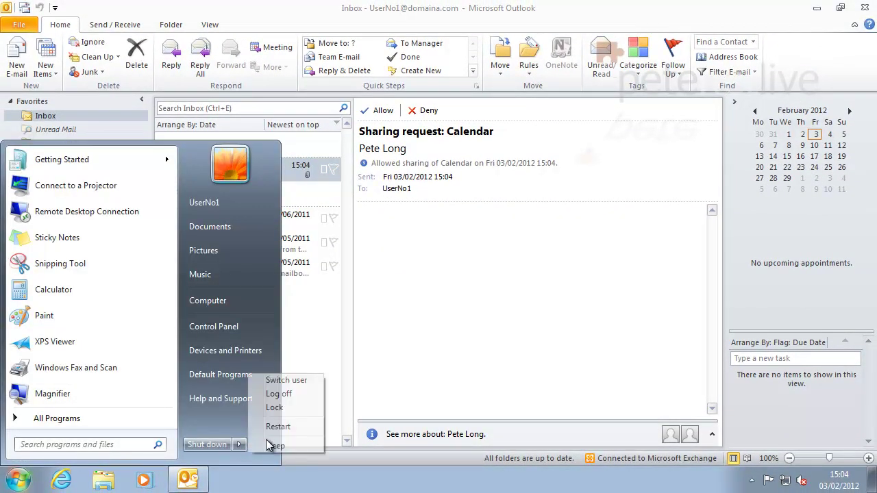
click(274, 393)
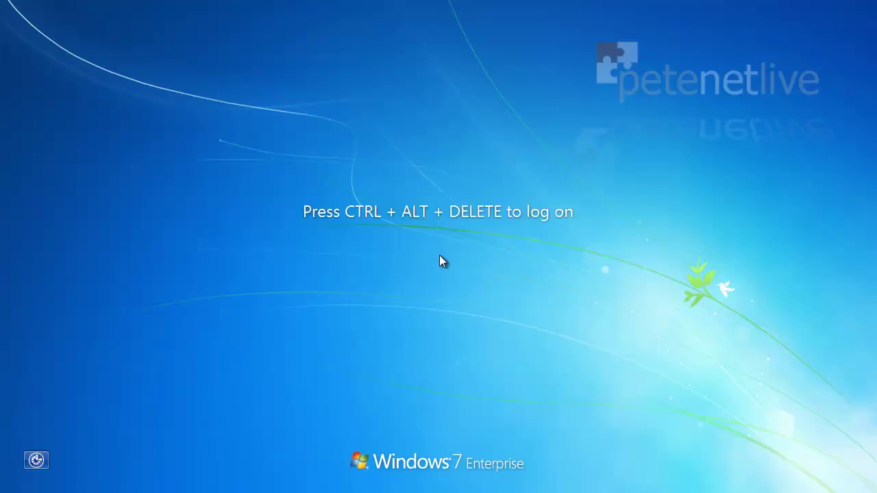
Pick the requesting user's account after Ctrl+Alt+Delete and prepare to enter the password.
key(ctrl+alt+Delete)
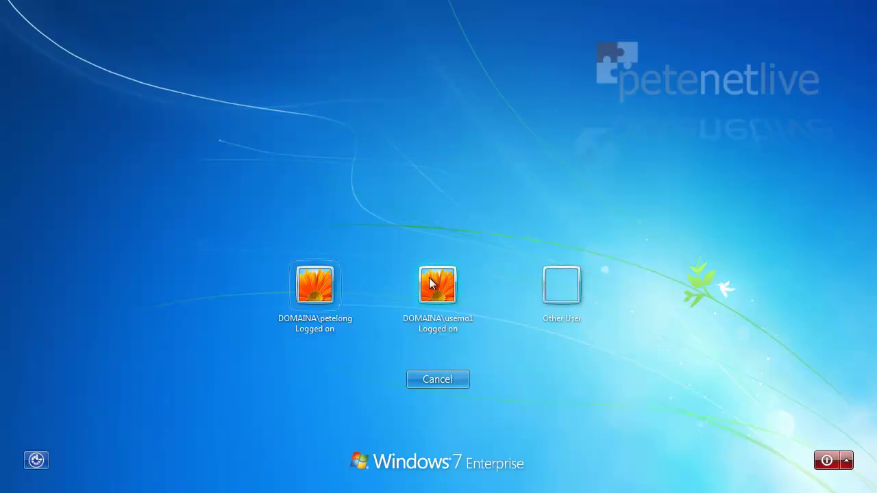
click(316, 281)
click(447, 321)
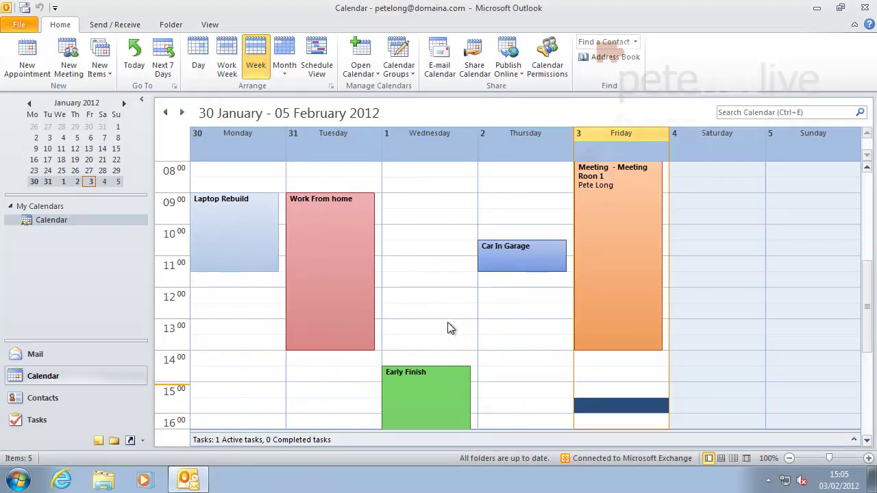
Read the calendar sharing approval in the Inbox, then return to the Calendar.
click(41, 354)
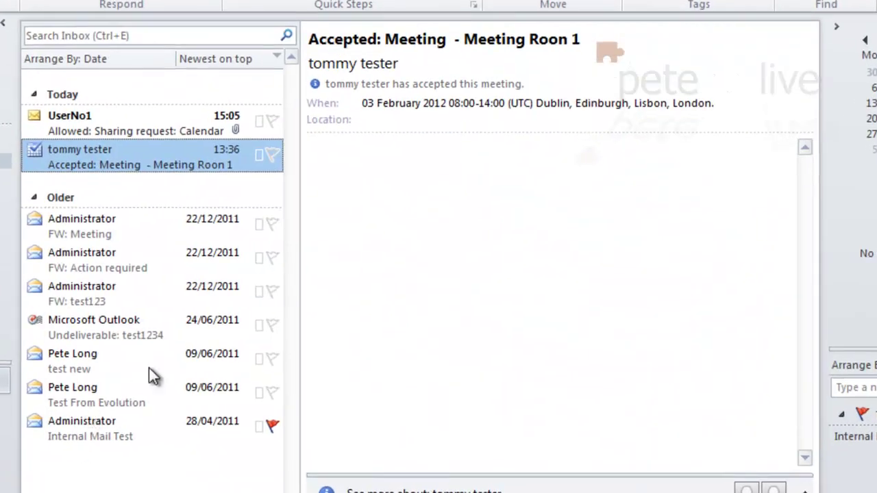
click(129, 124)
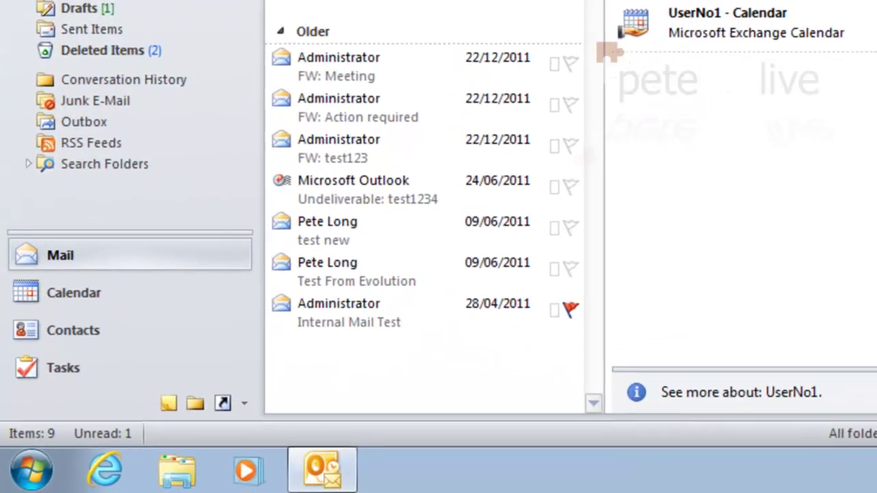
click(75, 300)
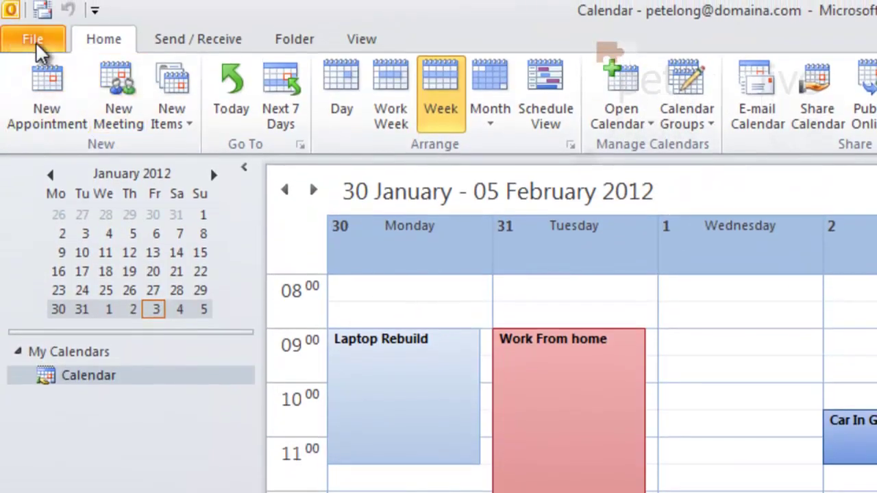
Open the second user's calendar via File > Open > Other User's Folder, beside your own.
click(16, 31)
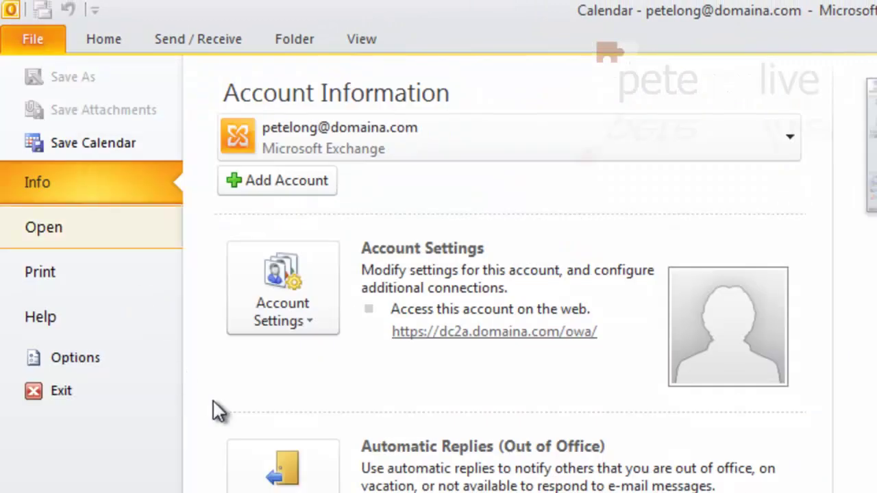
scroll(439, 274, down, 1)
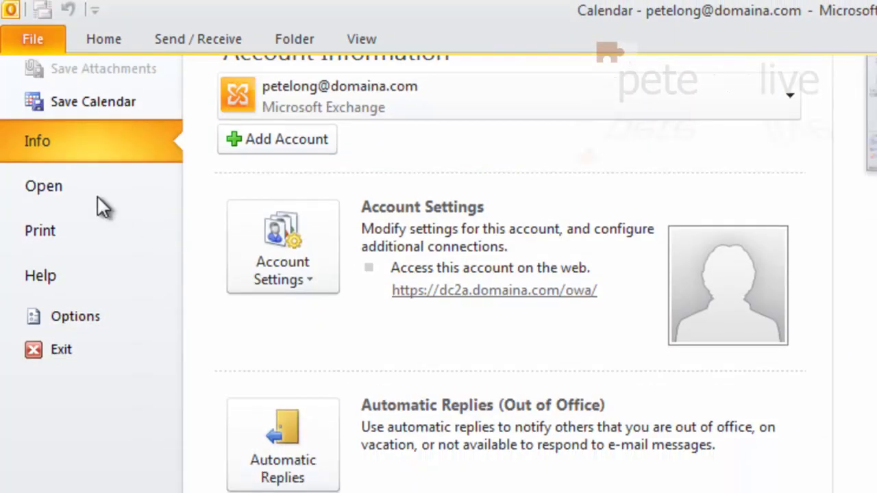
click(53, 194)
click(309, 390)
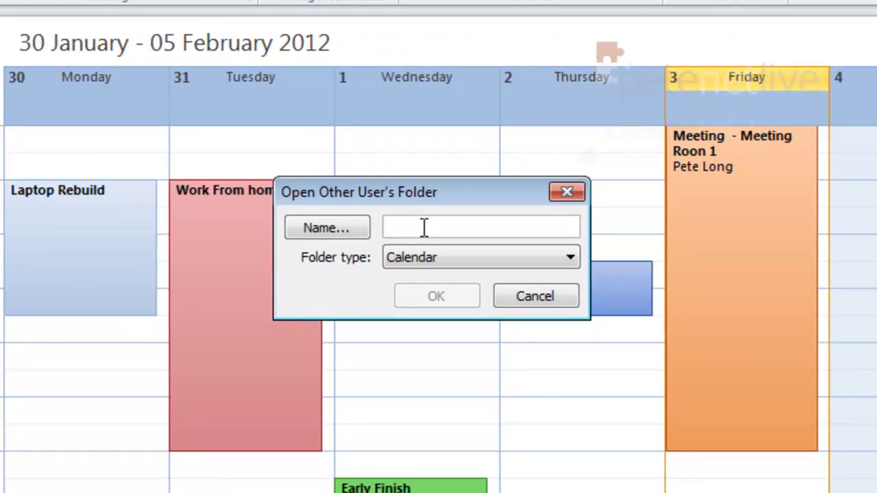
click(352, 228)
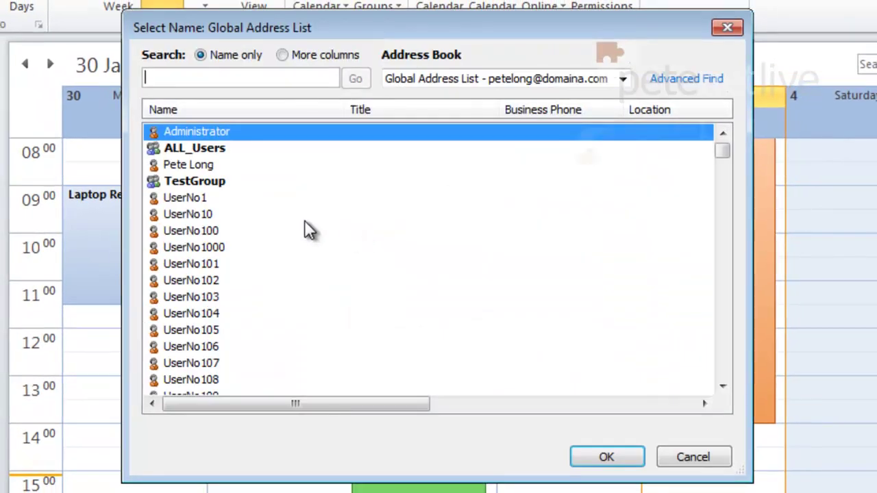
click(193, 198)
click(607, 456)
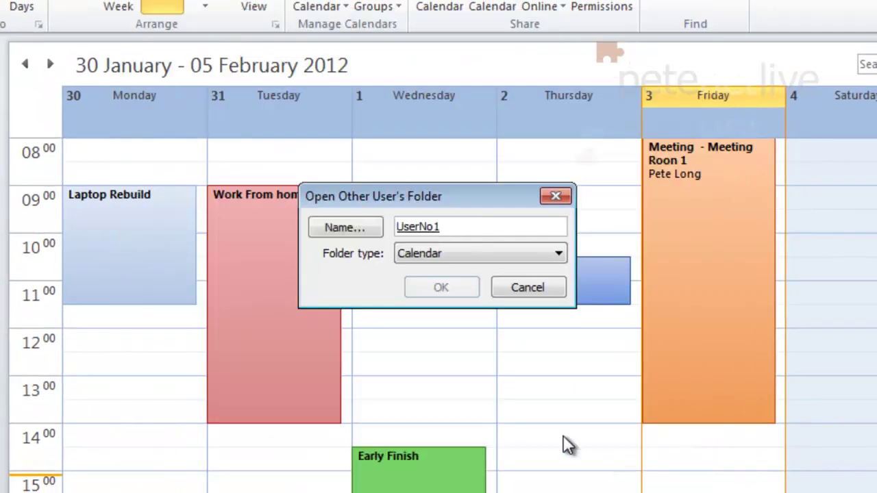
click(436, 287)
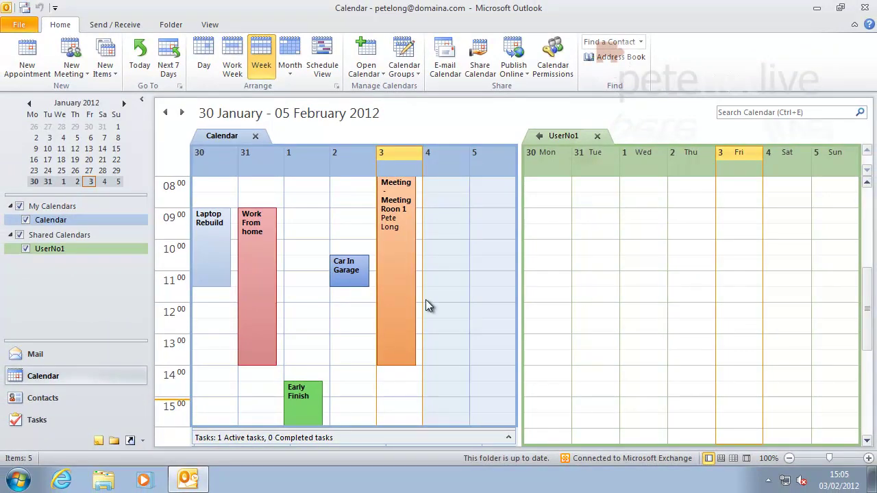
Delete the test user's calendar from Shared Calendars and return to the Mail inbox.
right_click(40, 248)
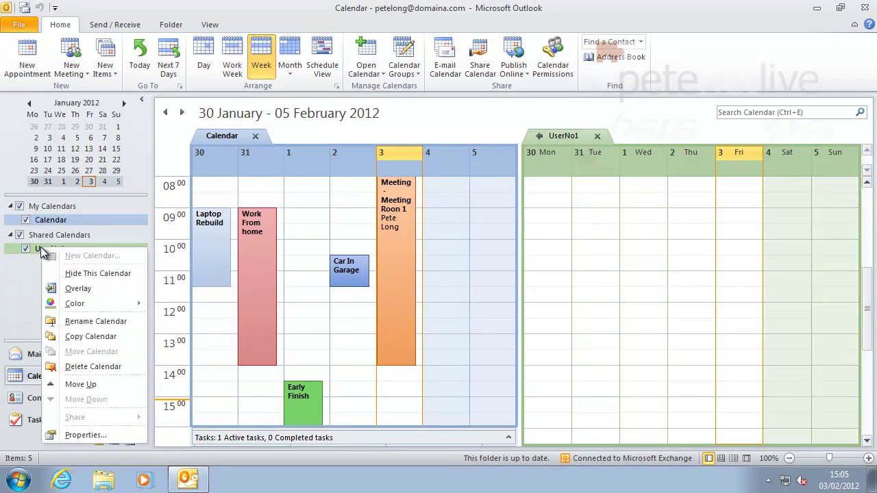
click(80, 367)
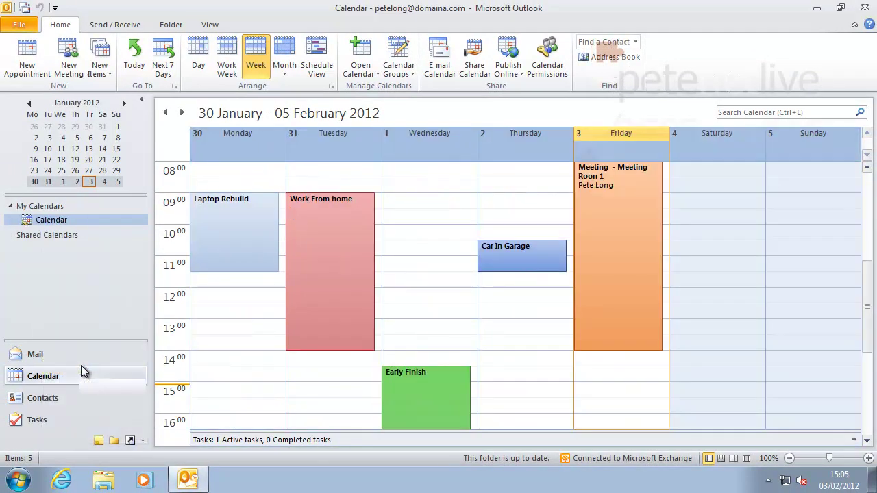
click(54, 354)
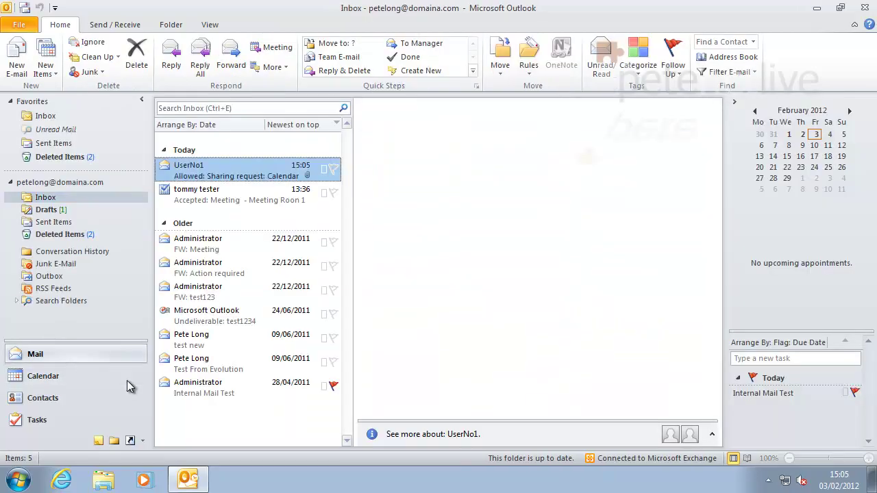